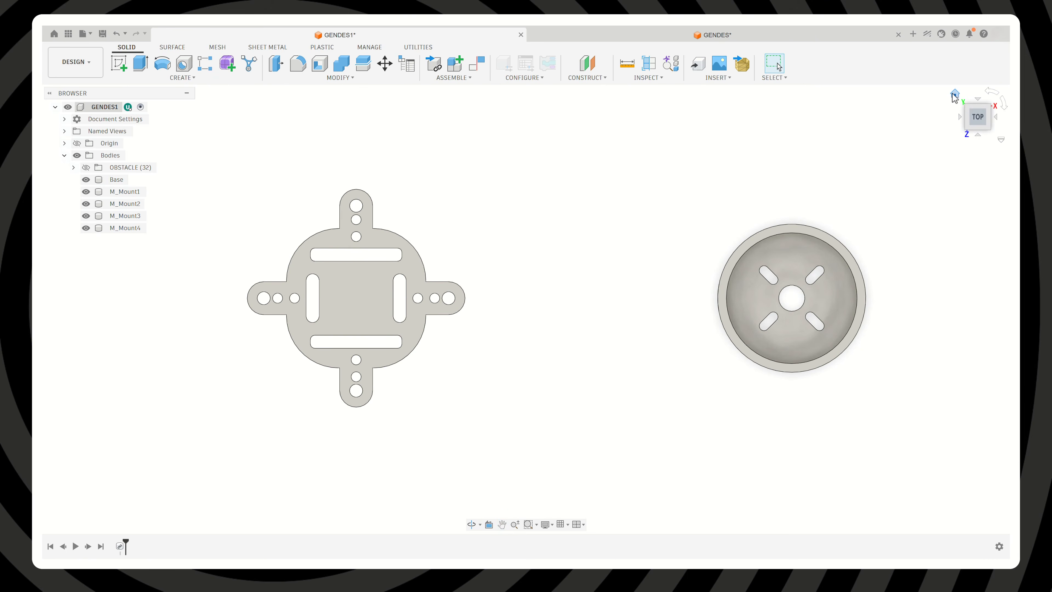
Examine the drone's base plate and the motor mount bodies M_Mount1 to M_Mount3 in the home view
click(954, 95)
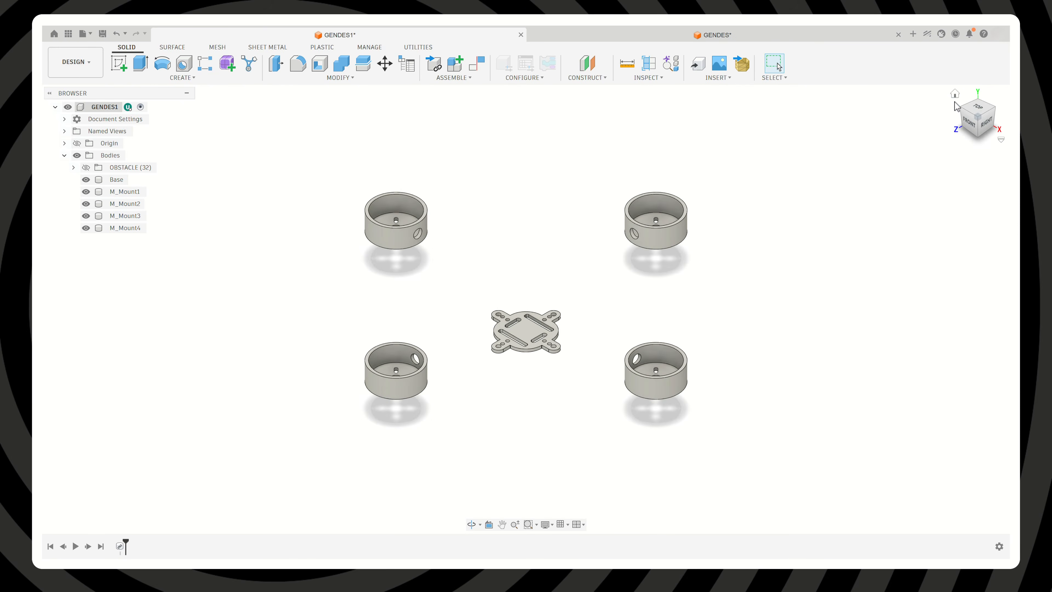
click(113, 179)
click(124, 192)
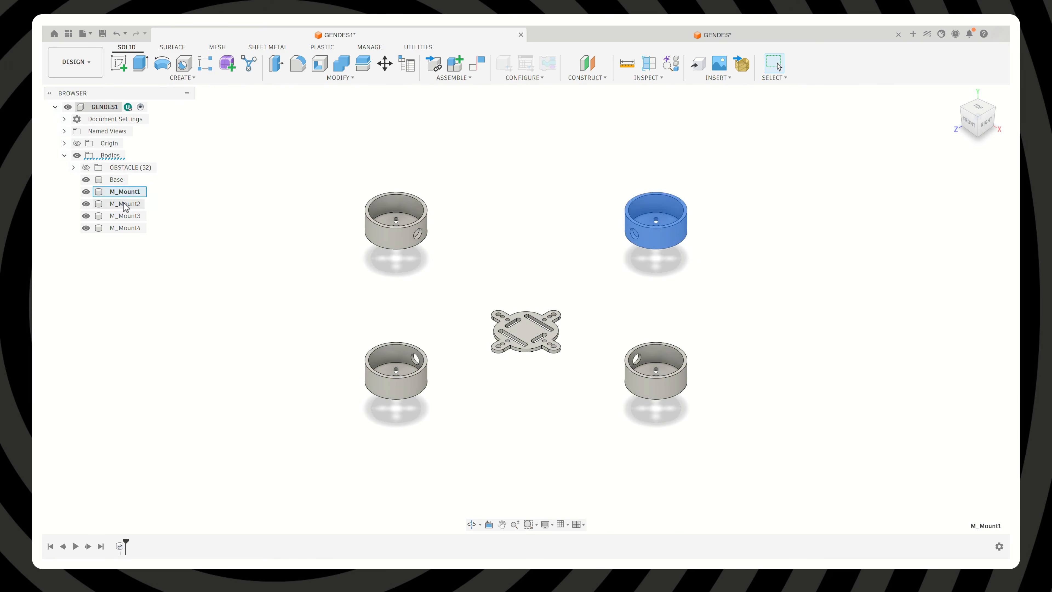
click(125, 204)
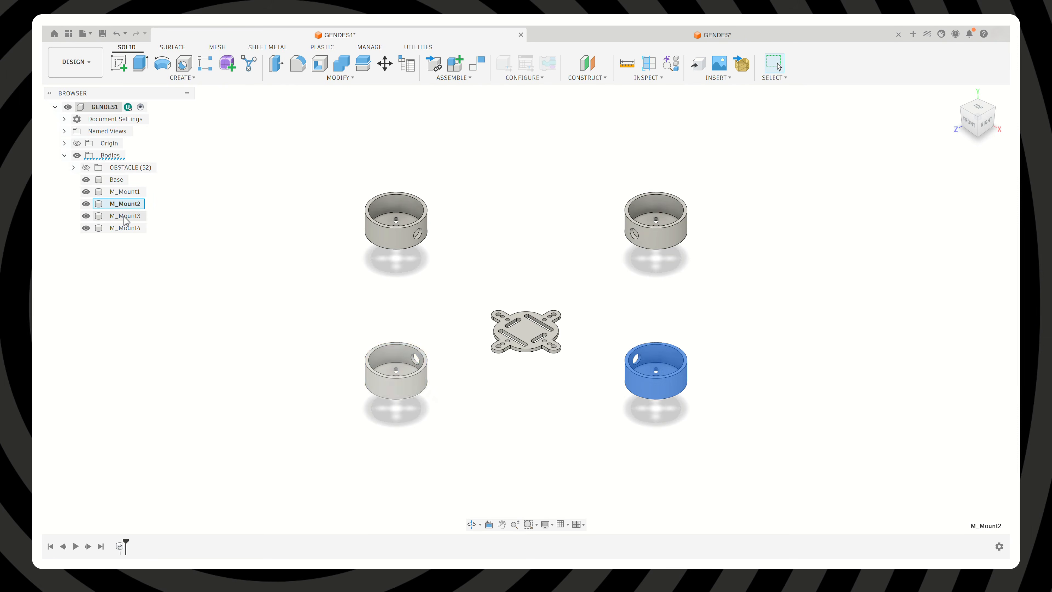
click(126, 216)
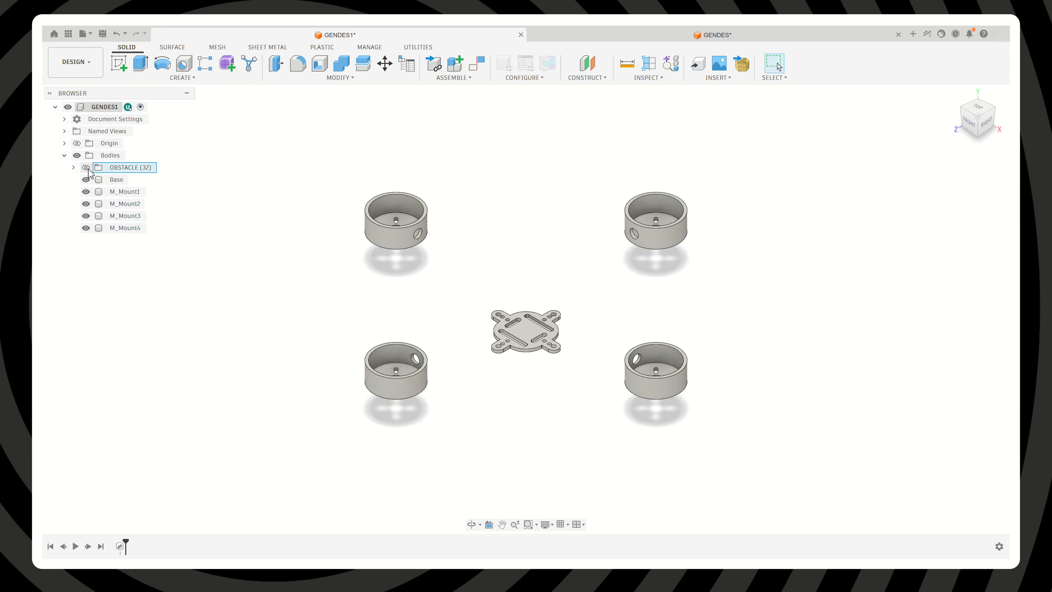
Show the OBSTACLE body group and switch to the Generative Design workspace
click(86, 167)
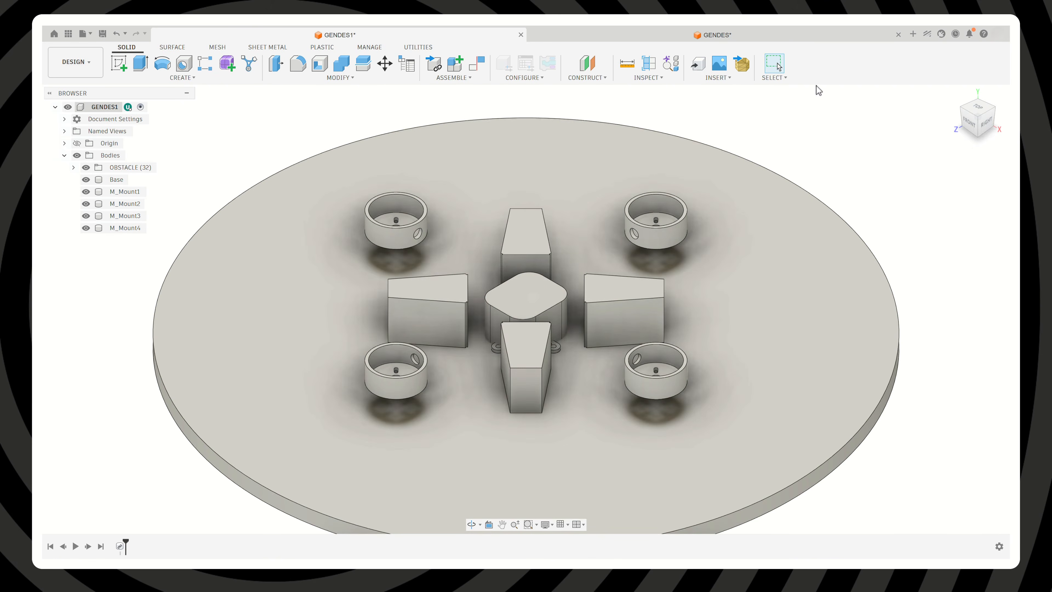
drag(974, 122, 911, 111)
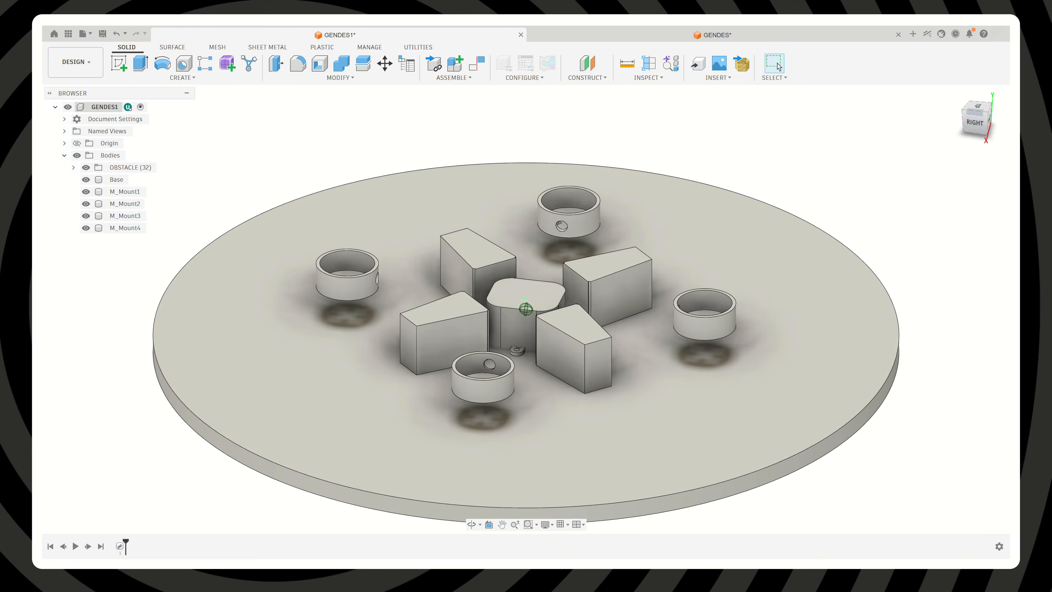
click(75, 61)
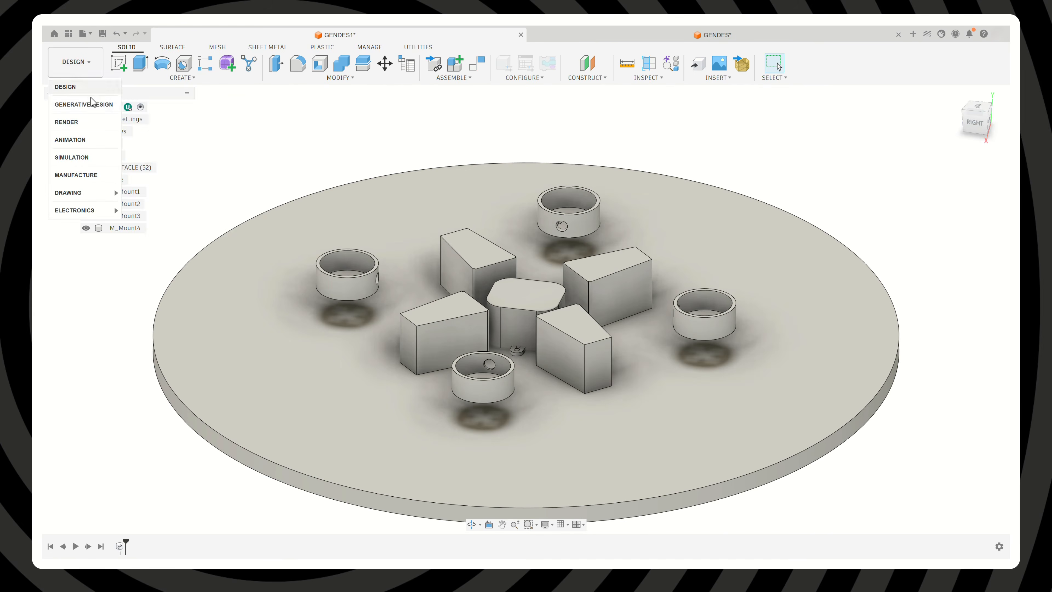
click(93, 107)
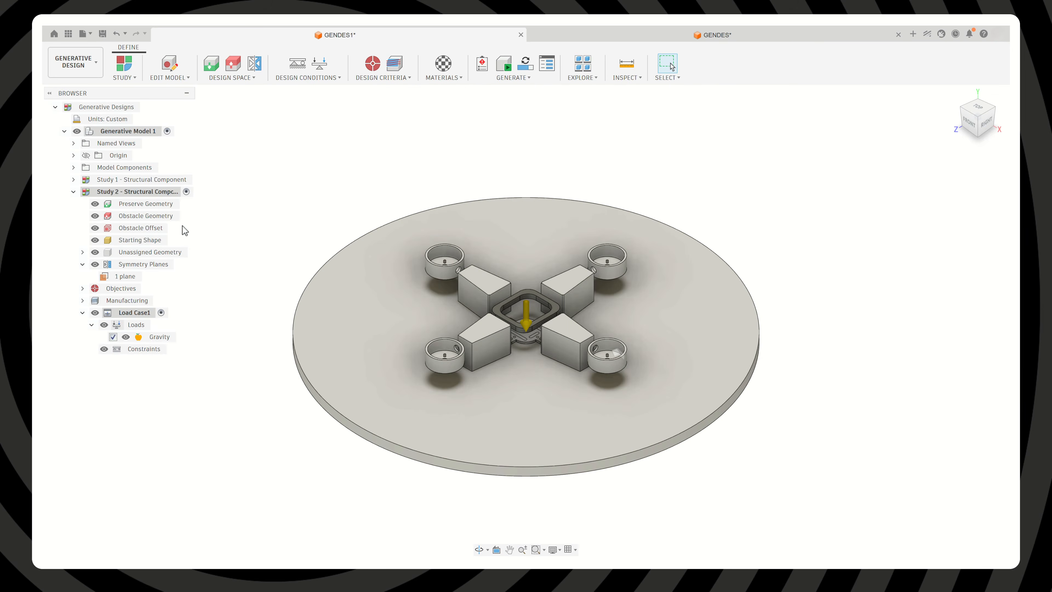
Assign the four motor mounts, the rounded square frame and the base plate as preserve geometry in Study 2
double_click(183, 204)
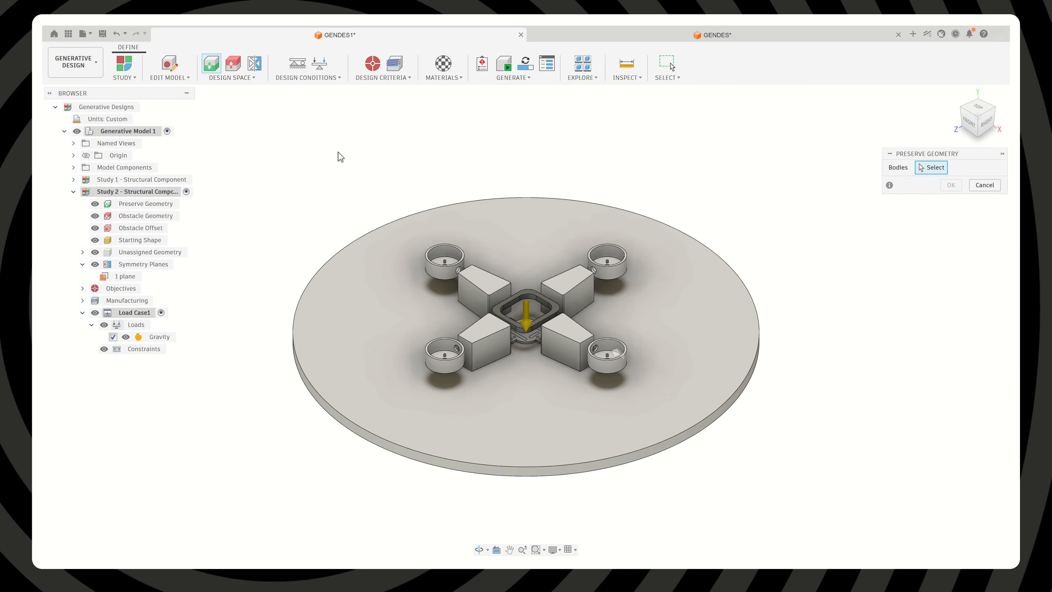
click(445, 265)
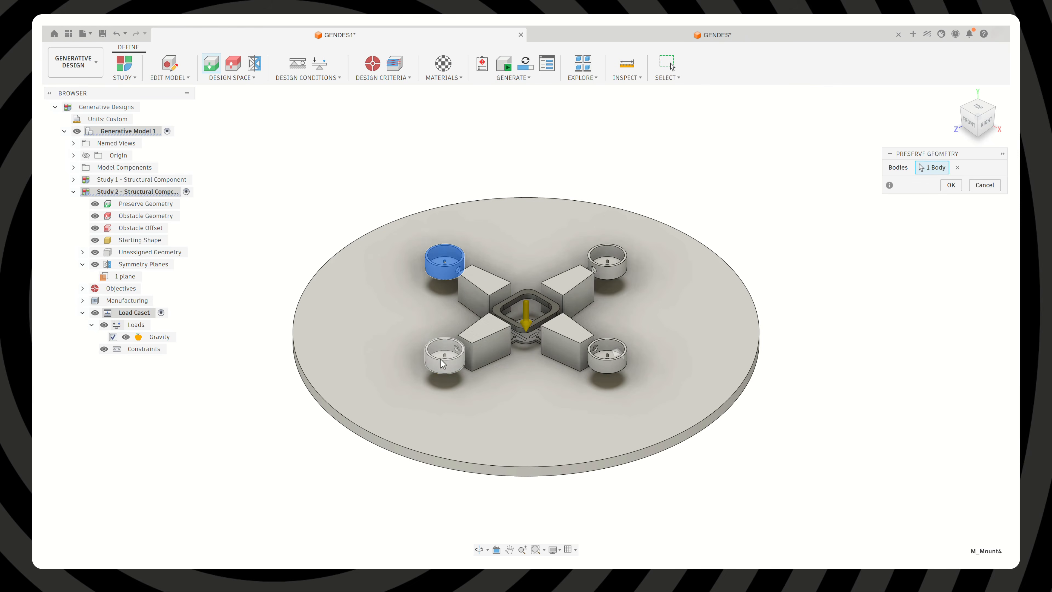
click(452, 361)
click(607, 274)
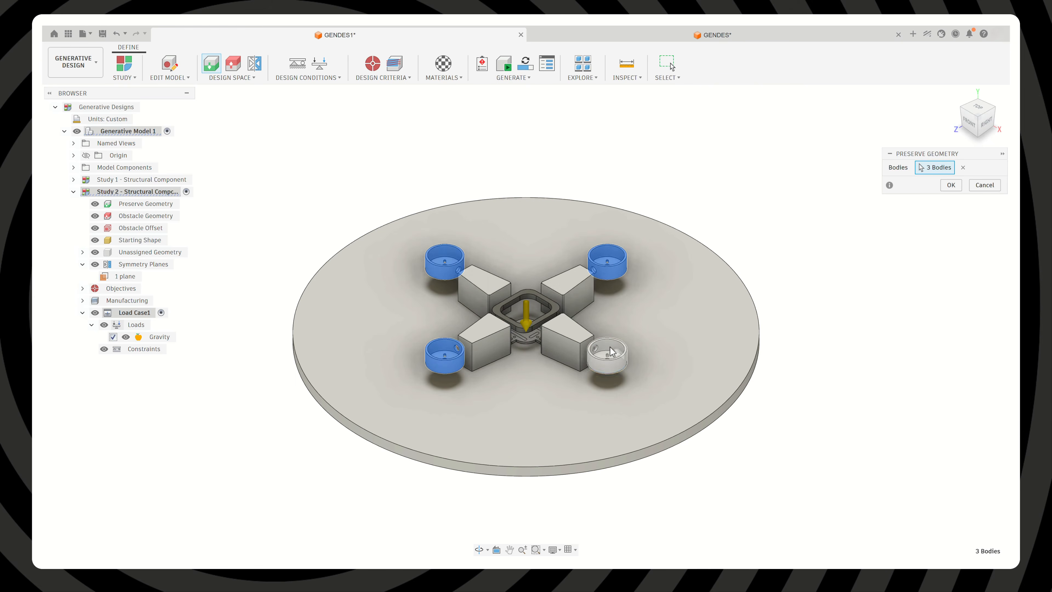
click(589, 361)
click(533, 327)
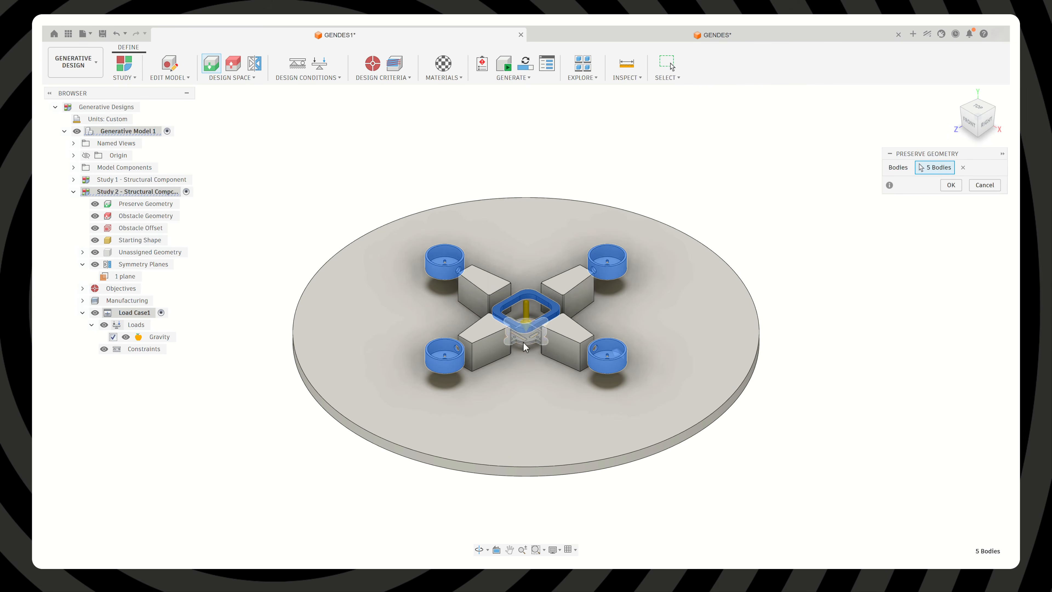
click(523, 342)
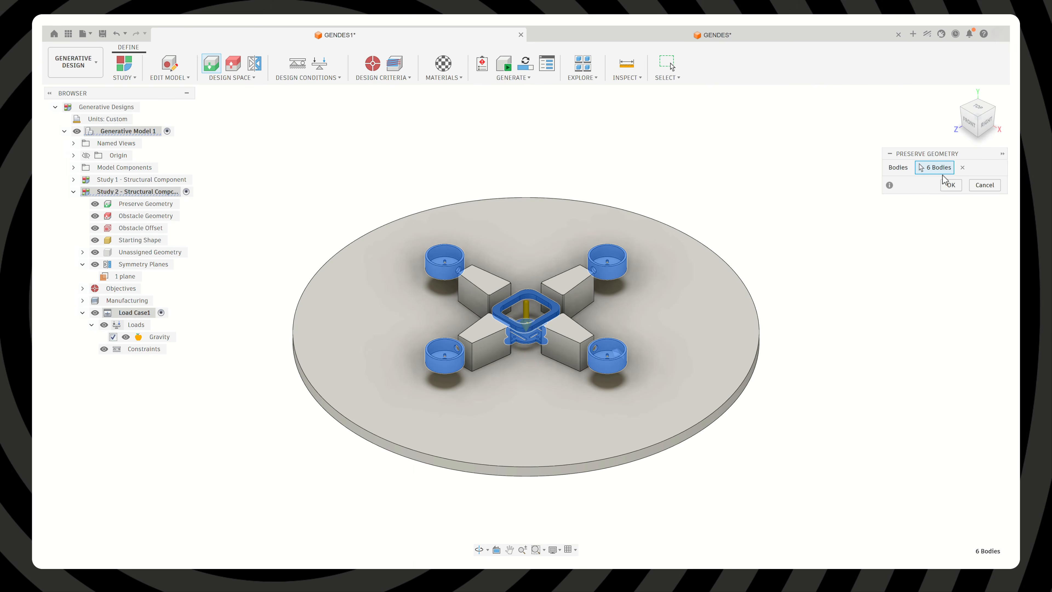
click(951, 185)
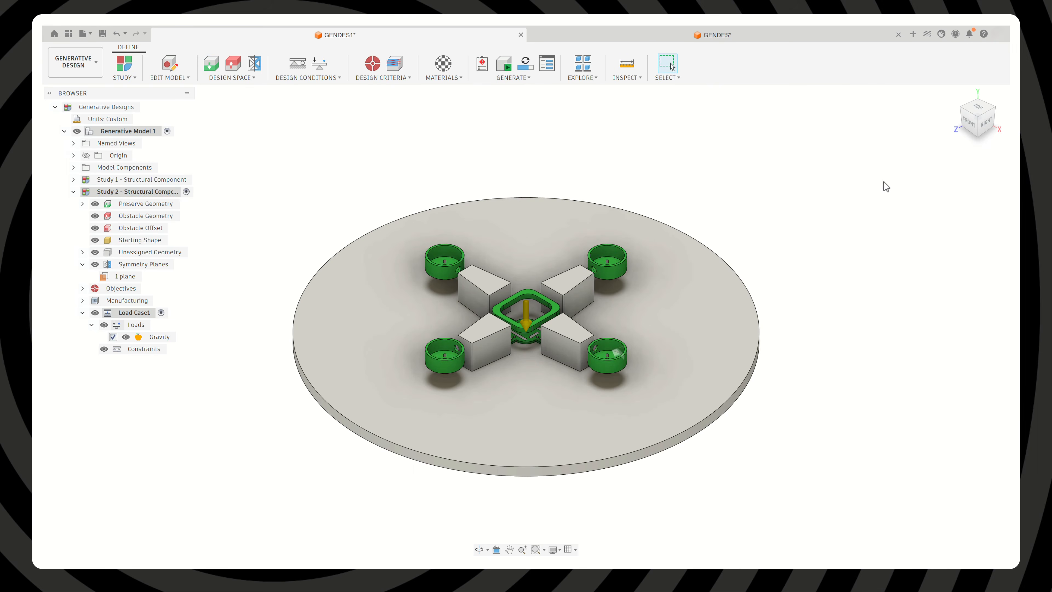
Start defining the obstacle geometry with the large disc and the four wedge-shaped blocks between the base and the mounts
click(186, 215)
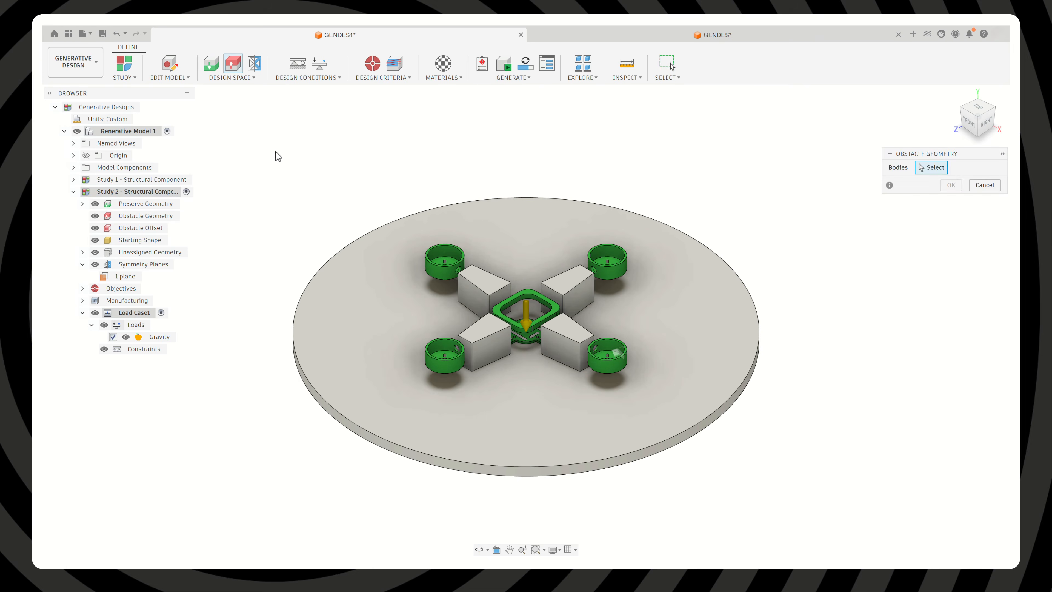
click(508, 210)
click(488, 269)
click(490, 328)
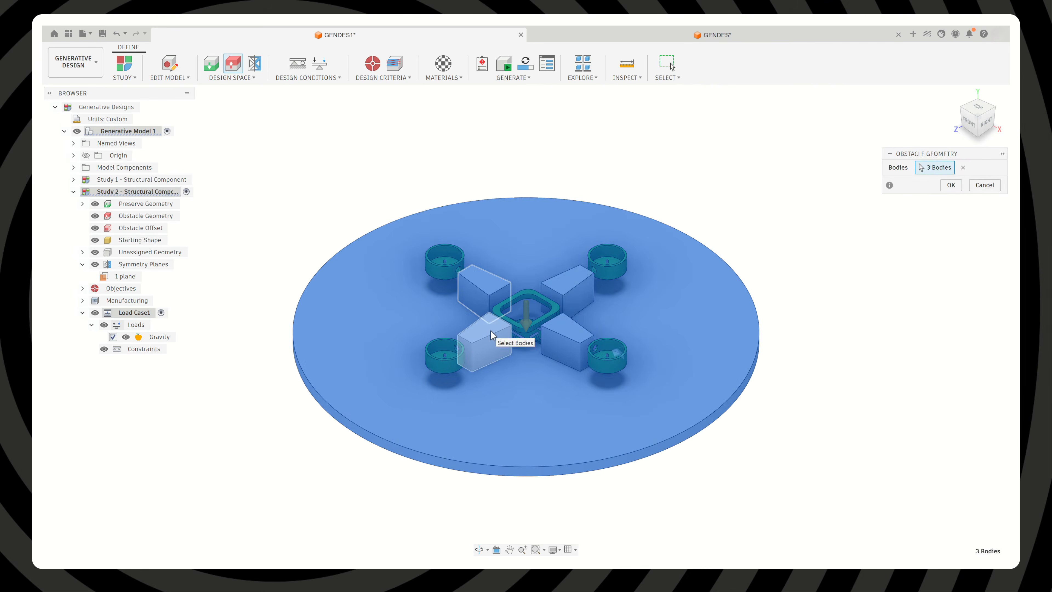
click(564, 329)
click(570, 292)
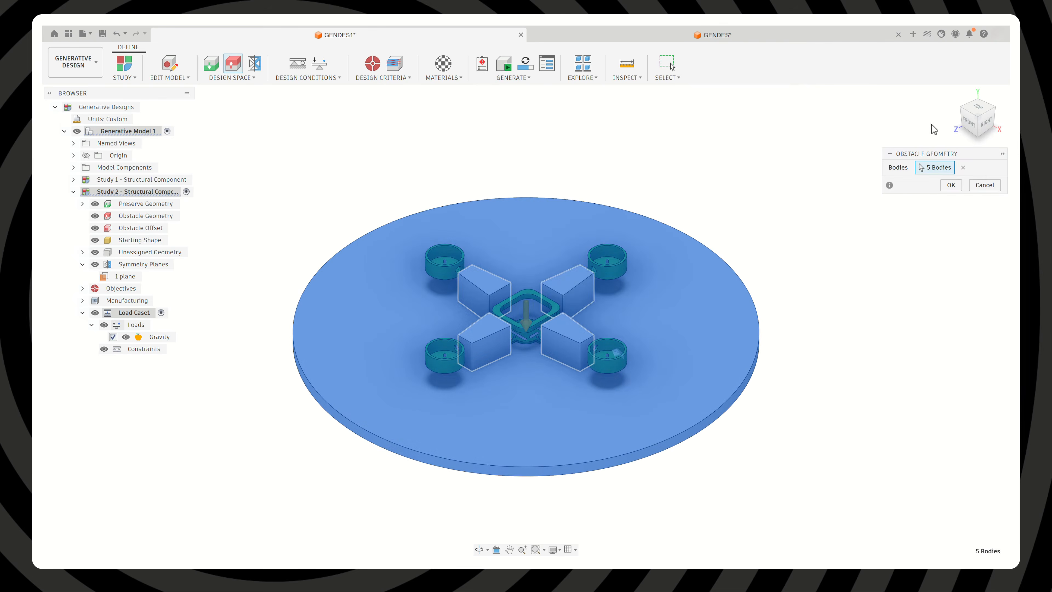
Add the centre hole and four slot bodies of the +X motor mount to the obstacle selection
click(977, 107)
scroll(646, 321, up, 8)
click(646, 304)
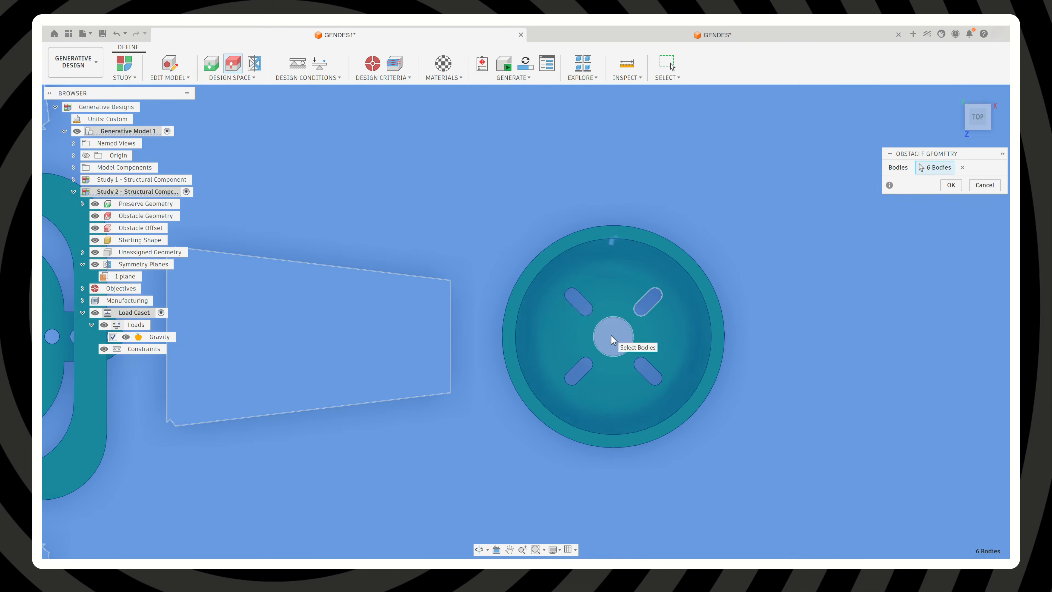
click(610, 336)
click(581, 302)
click(575, 368)
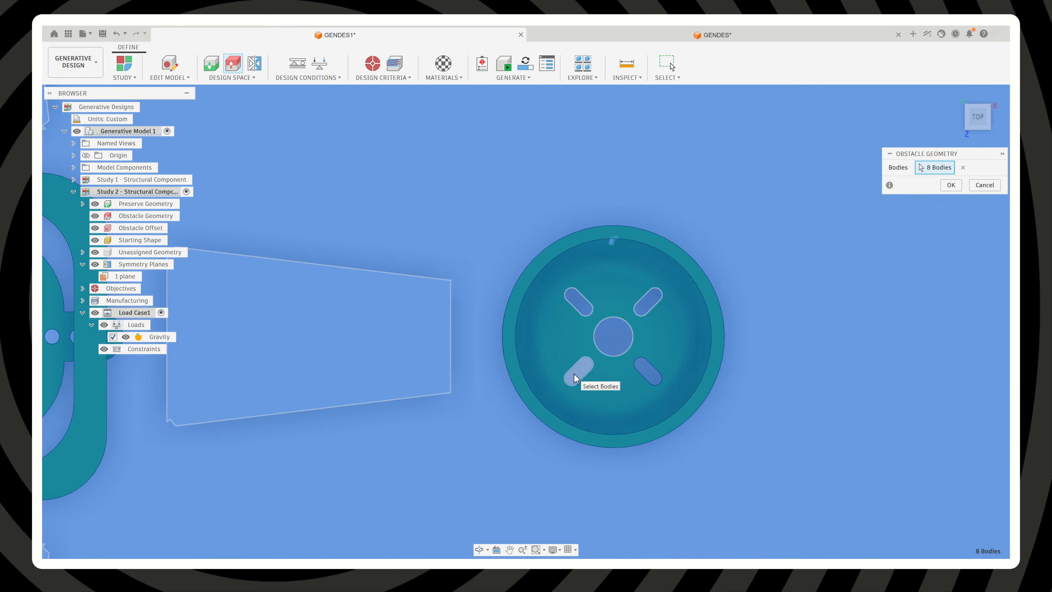
click(654, 370)
Add the base plate's four slot bodies, the innermost side-arm hole bodies and the two inner hole bodies of its +Z arm as obstacles
scroll(575, 292, down, 4)
scroll(217, 297, up, 5)
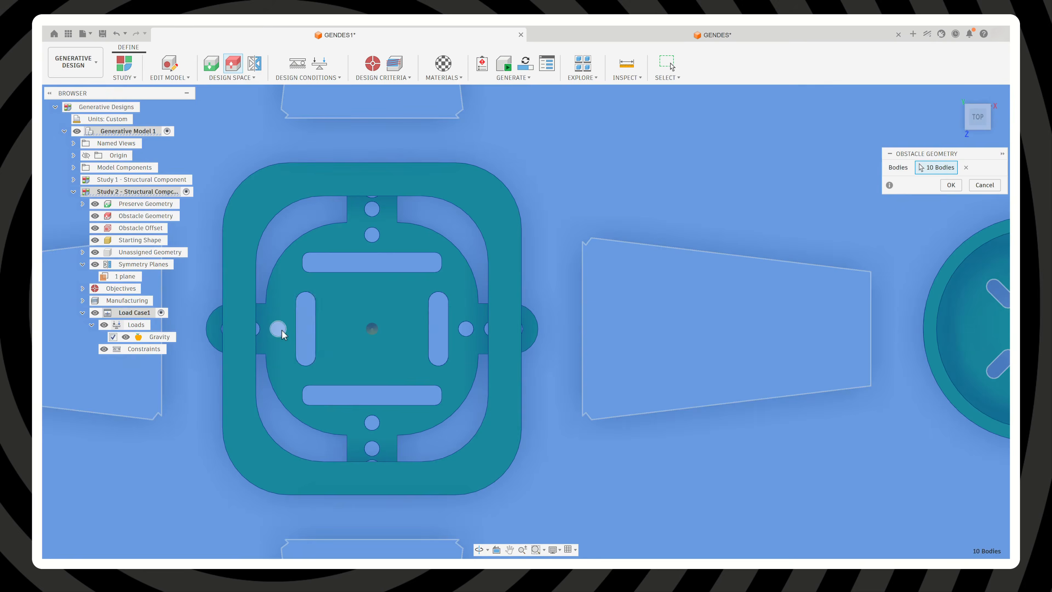
click(282, 330)
click(307, 299)
click(335, 266)
click(438, 311)
click(465, 329)
click(420, 394)
click(373, 422)
click(373, 447)
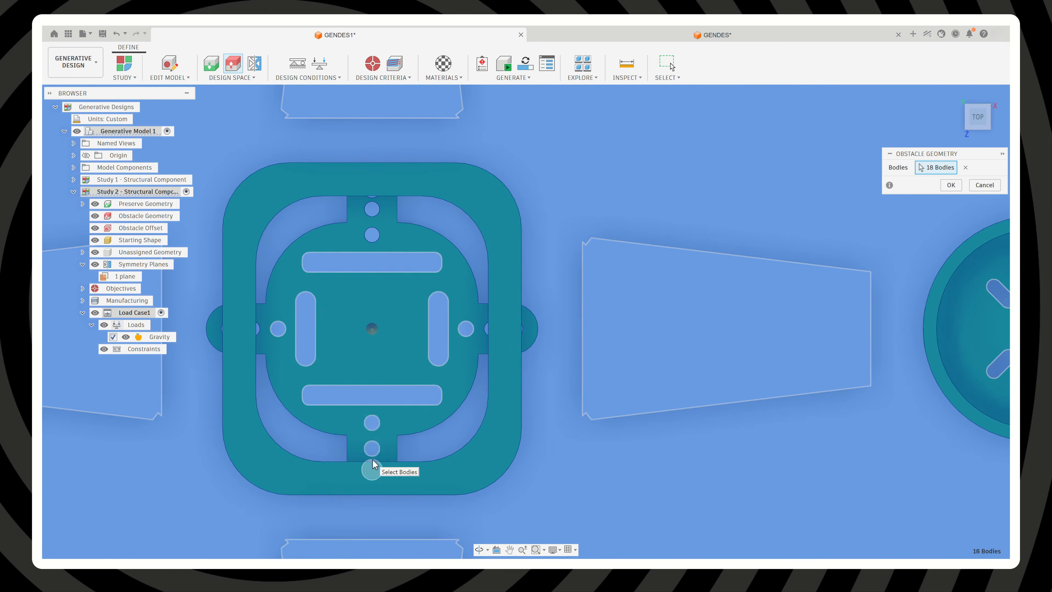
Add the outermost hole bodies on all four base plate arms and the middle ones on the two side arms as obstacles
click(372, 469)
click(372, 188)
click(491, 329)
click(513, 329)
click(252, 328)
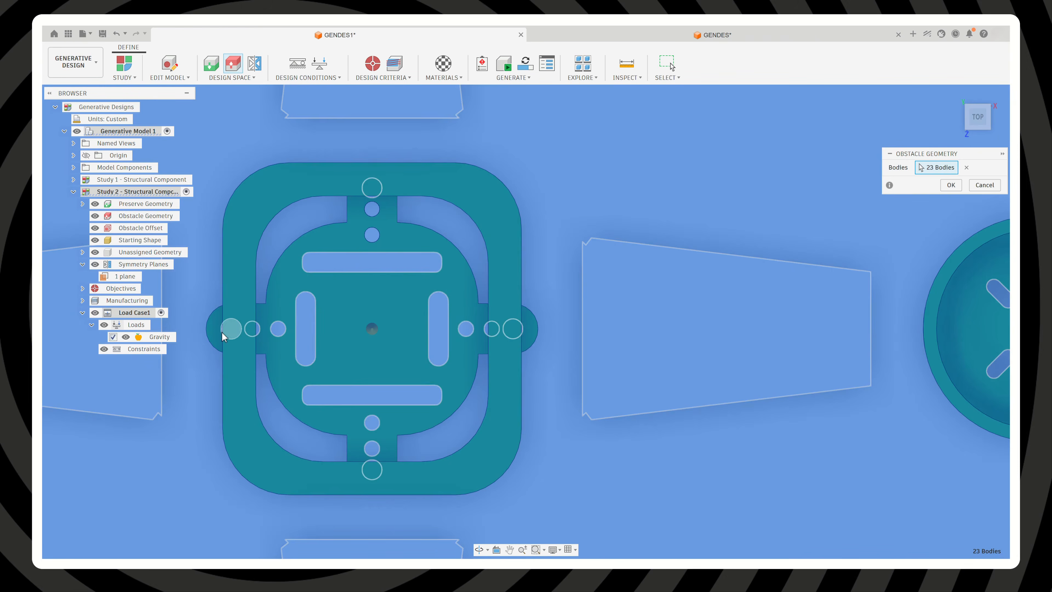
click(222, 333)
Add the centre hole and four slot bodies of the -Z motor mount to the obstacle selection
scroll(297, 332, down, 5)
scroll(297, 117, up, 5)
click(339, 138)
click(381, 187)
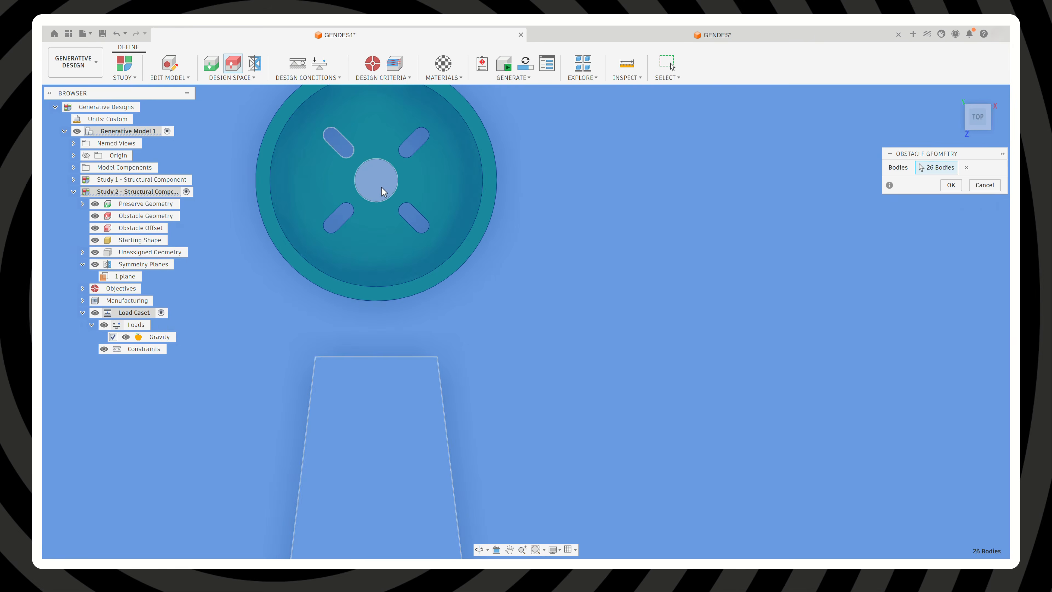
click(339, 218)
click(403, 215)
click(413, 143)
scroll(407, 214, down, 5)
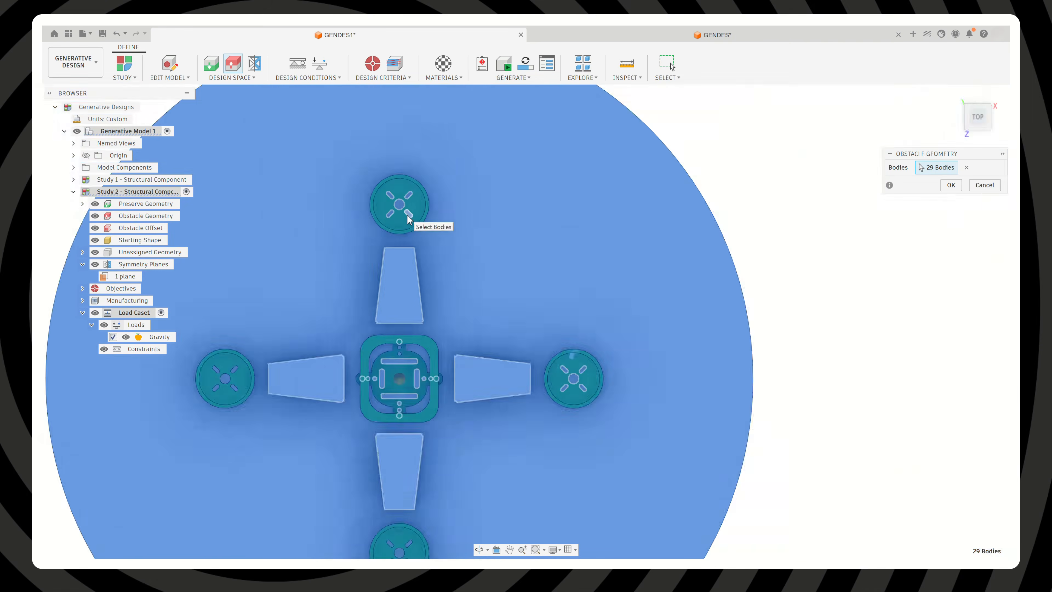
Add the centre hole and four slot bodies of the -X motor mount to the obstacle selection
scroll(214, 390, up, 5)
click(216, 379)
click(224, 300)
click(258, 327)
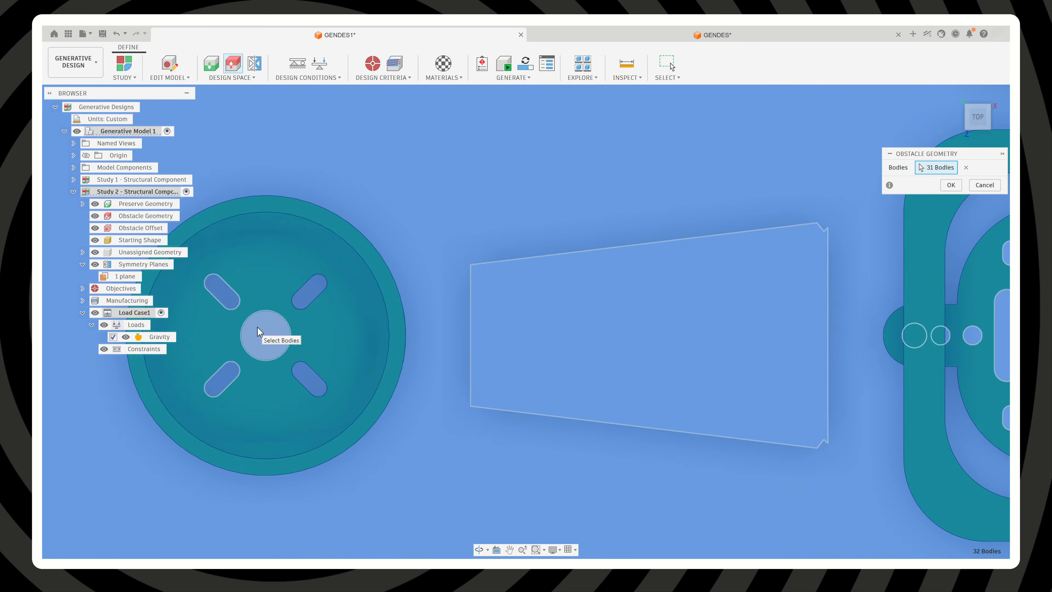
click(309, 294)
click(302, 372)
Add the centre hole and four slot bodies of the +Z motor mount and apply the obstacle geometry
scroll(344, 315, down, 5)
scroll(461, 464, up, 3)
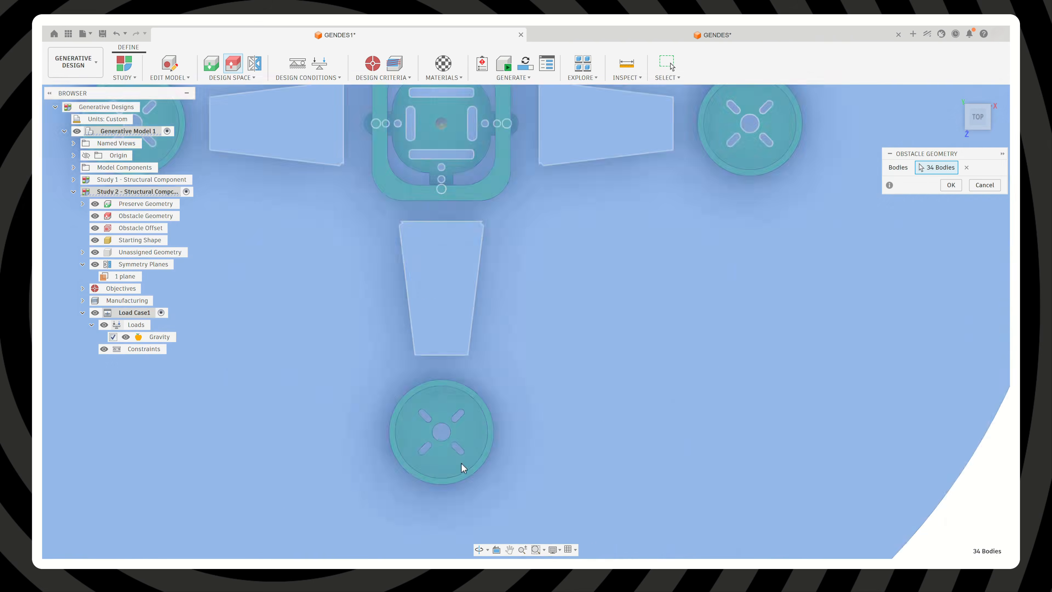
click(458, 449)
click(423, 447)
click(441, 432)
click(425, 414)
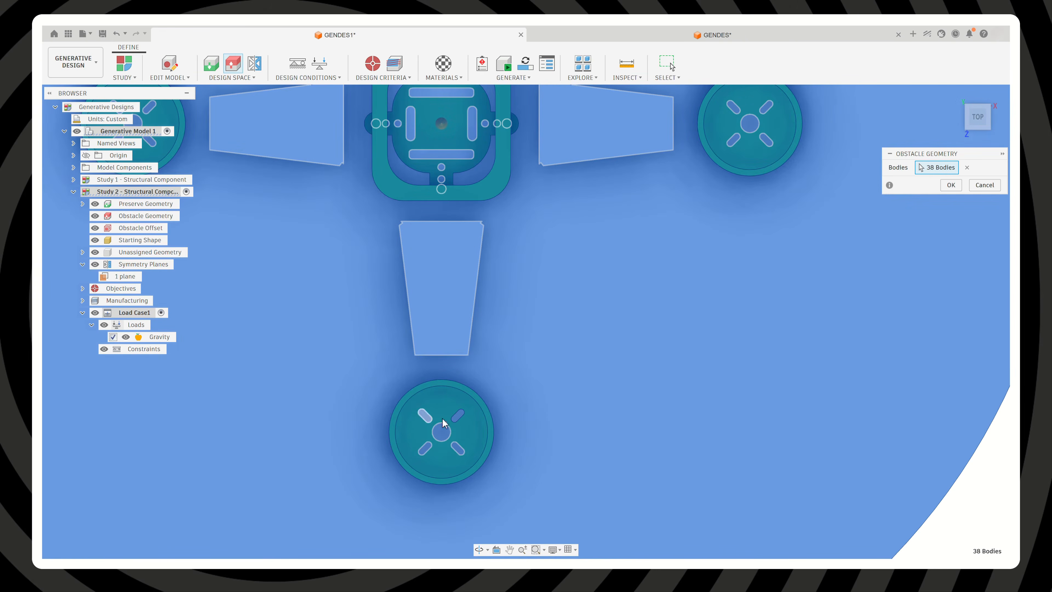
click(457, 415)
key(Return)
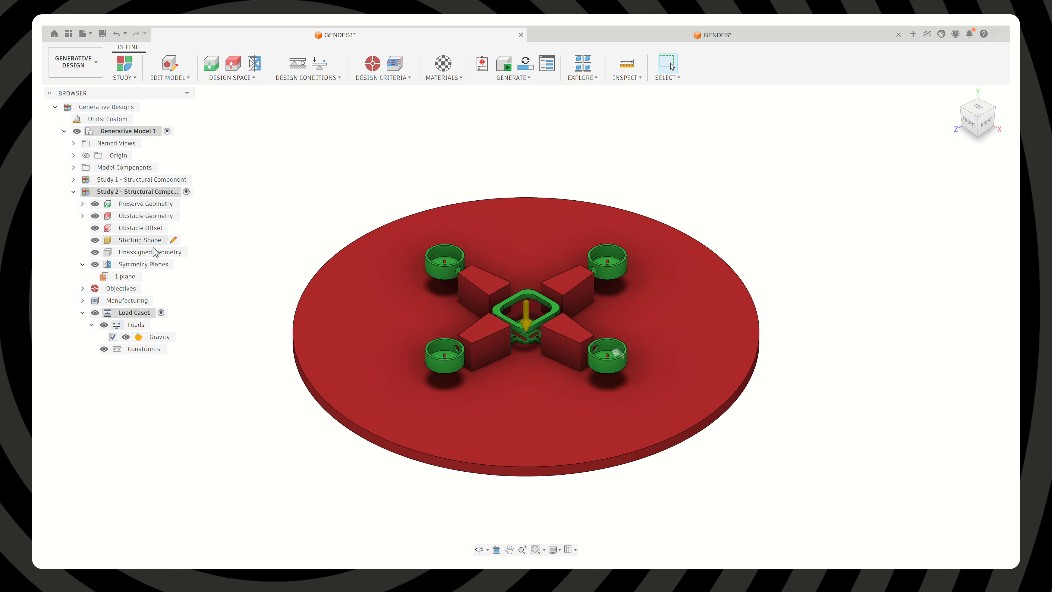
Confirm the XY plane as the study's symmetry plane
click(180, 268)
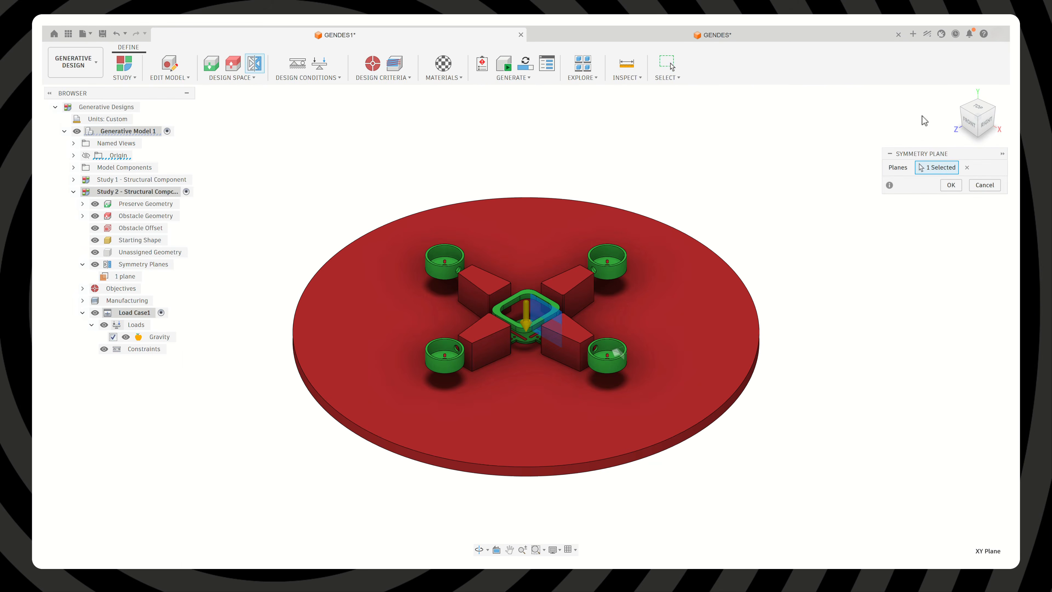
click(974, 110)
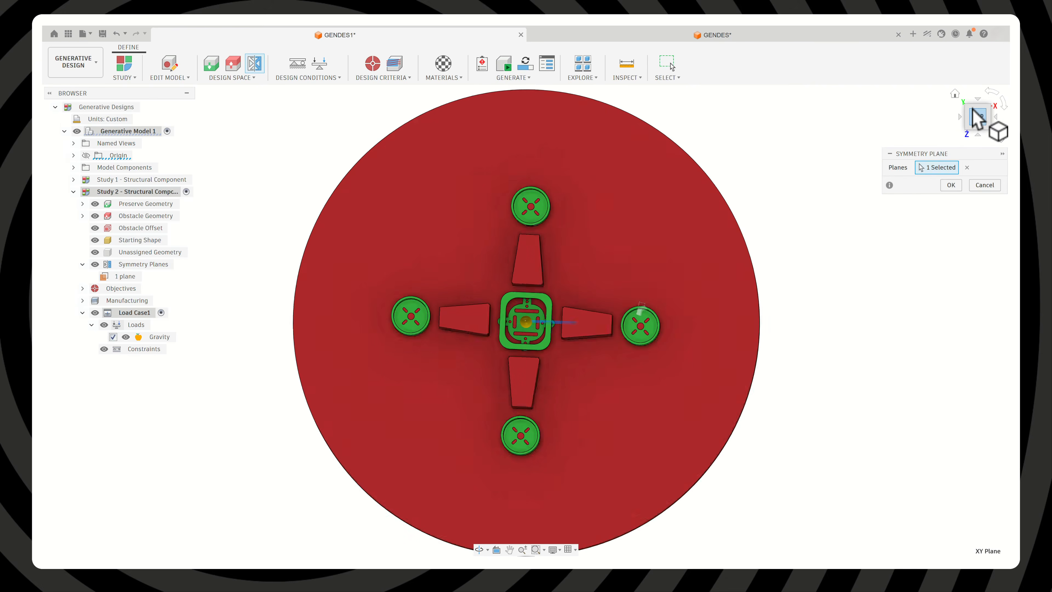
click(956, 94)
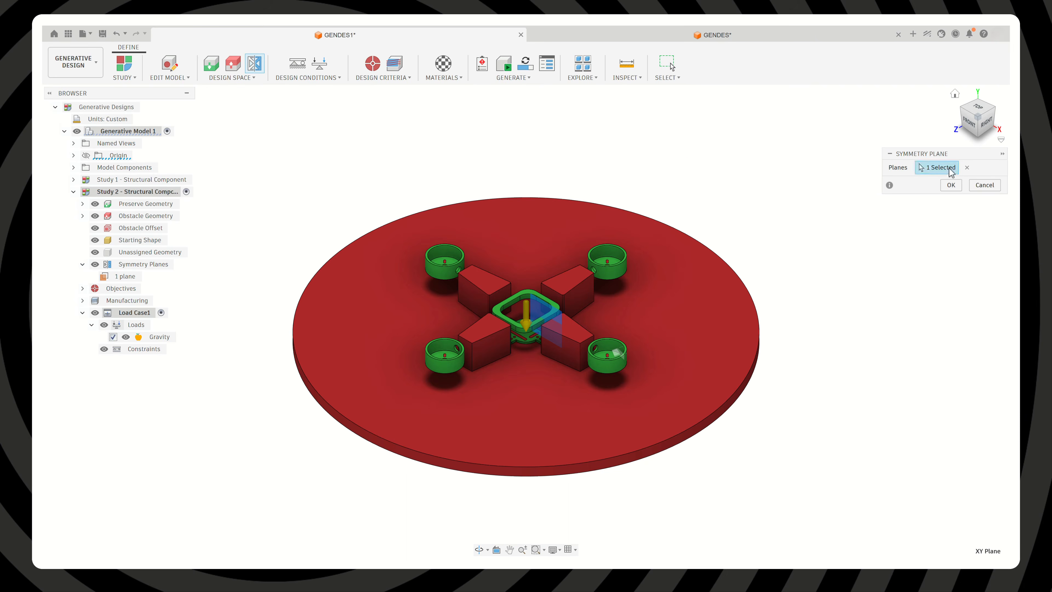
click(950, 185)
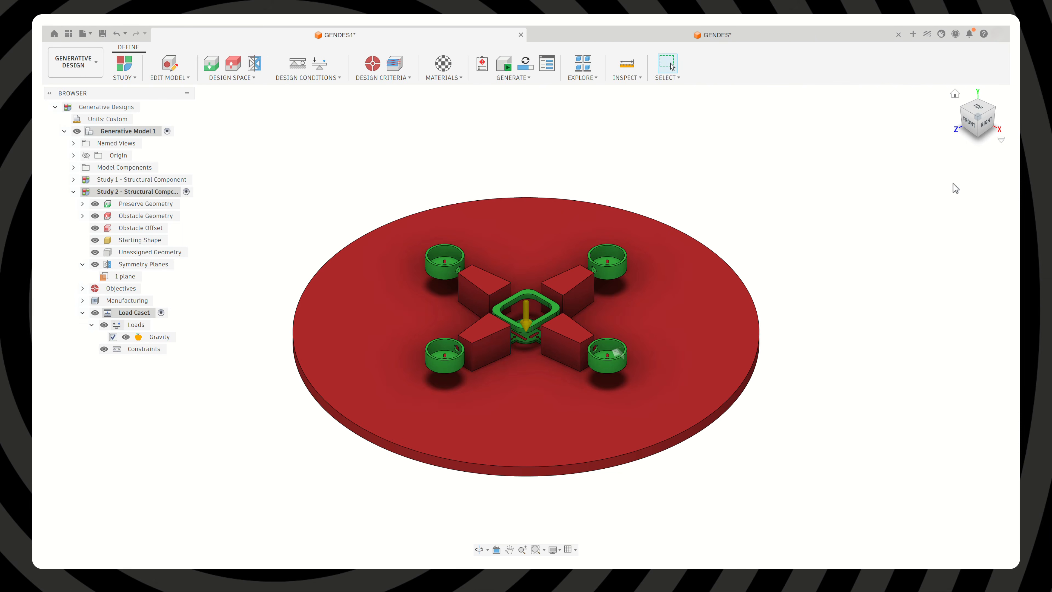
Apply a fixed structural constraint in X, Y and Z to the underside face of the central mounting plate
click(296, 66)
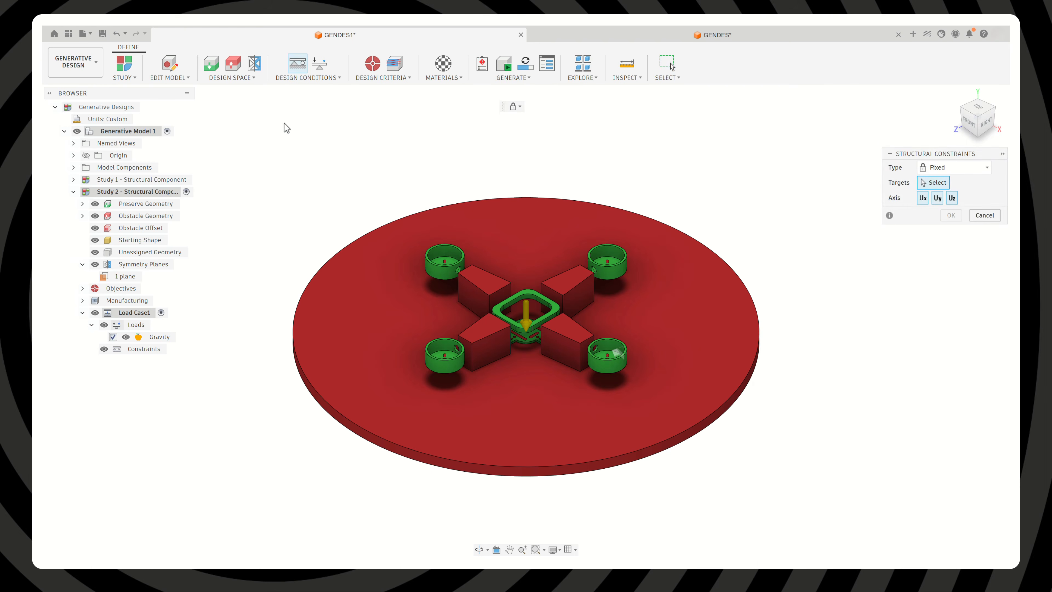
click(95, 215)
drag(966, 123, 961, 46)
scroll(519, 336, up, 3)
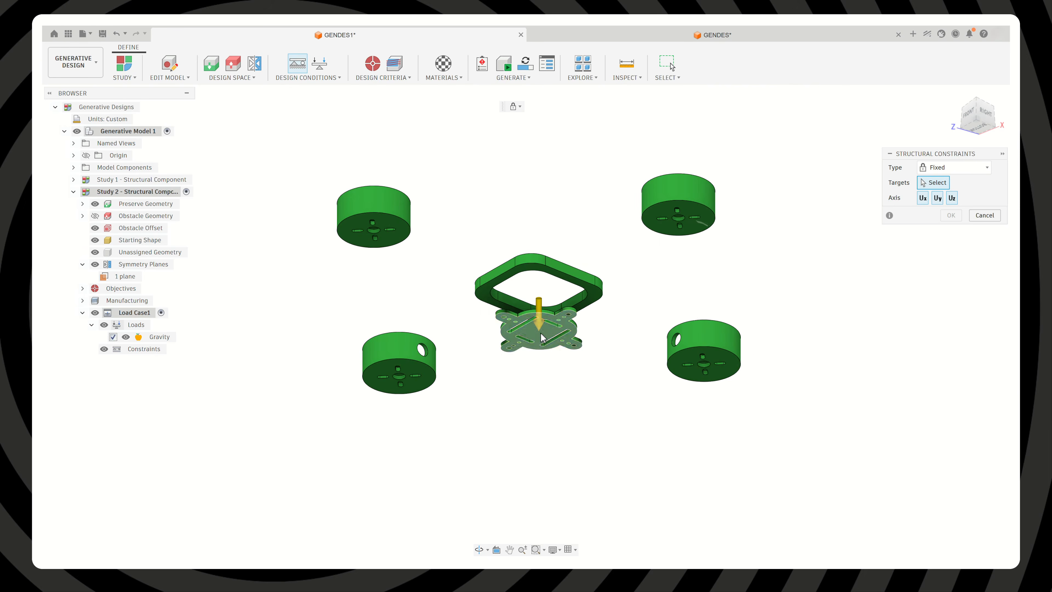
click(538, 331)
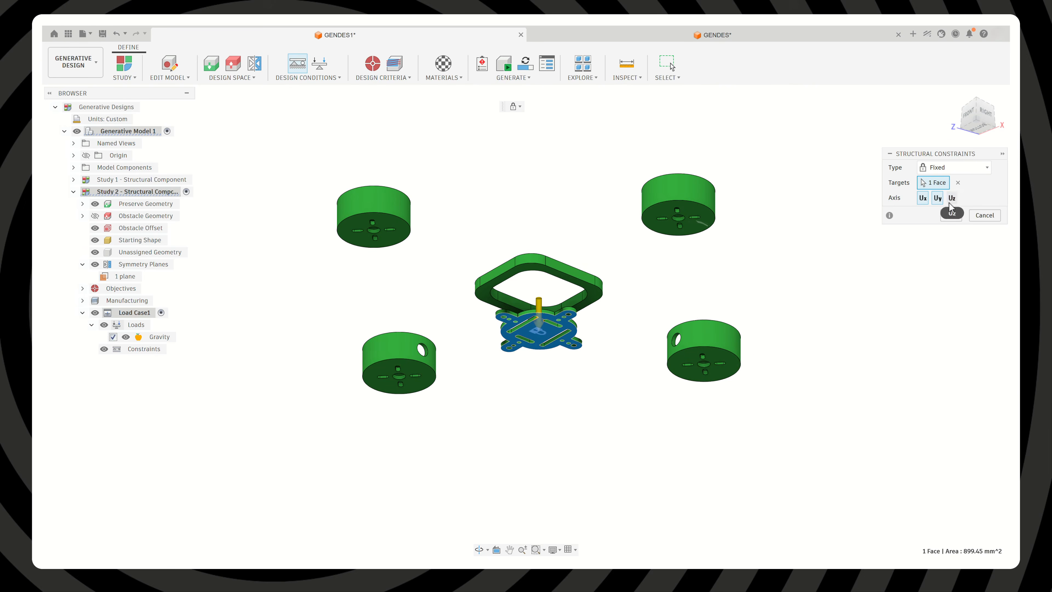
click(951, 214)
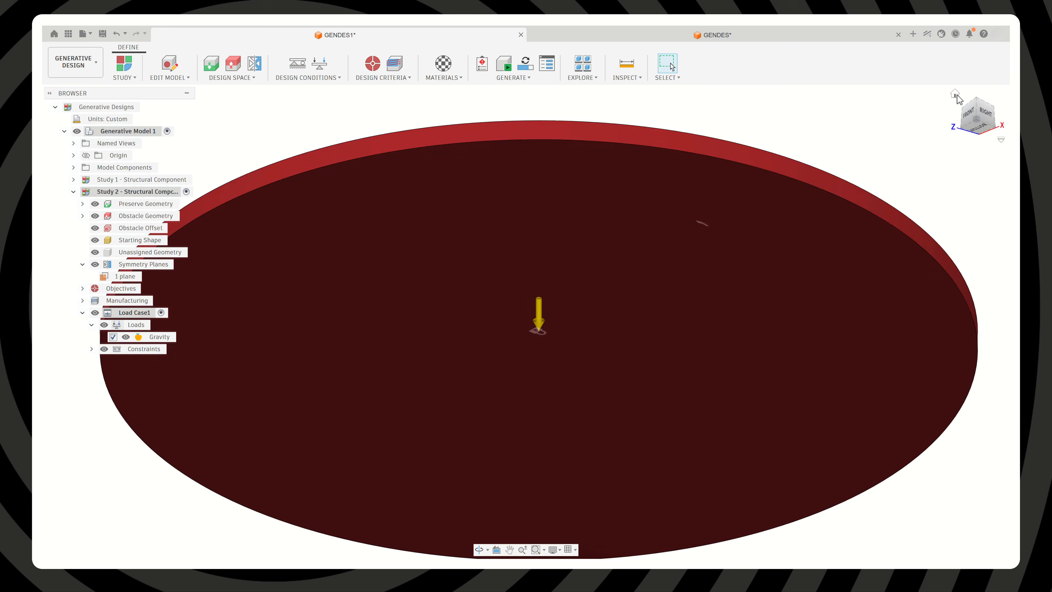
Apply a 100 N force load to the inner floor faces of all four motor mounts
click(956, 95)
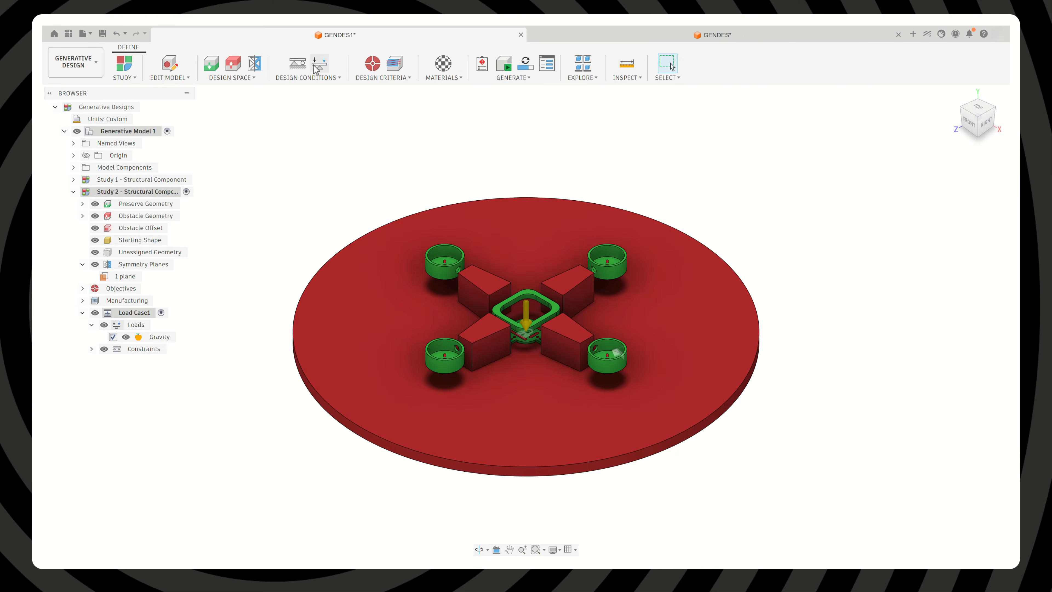
scroll(439, 250, up, 5)
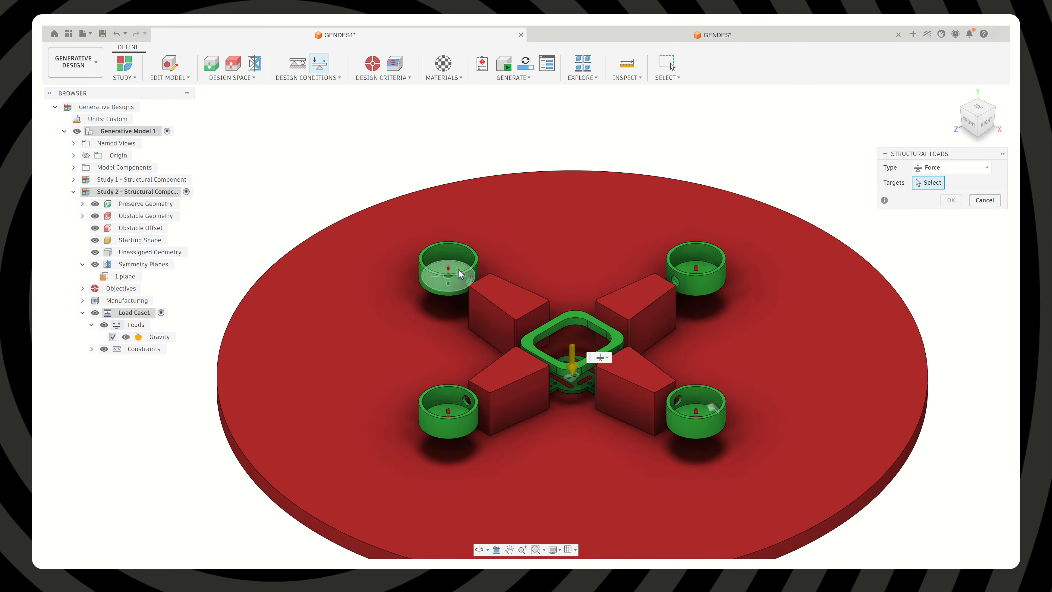
click(461, 271)
click(695, 274)
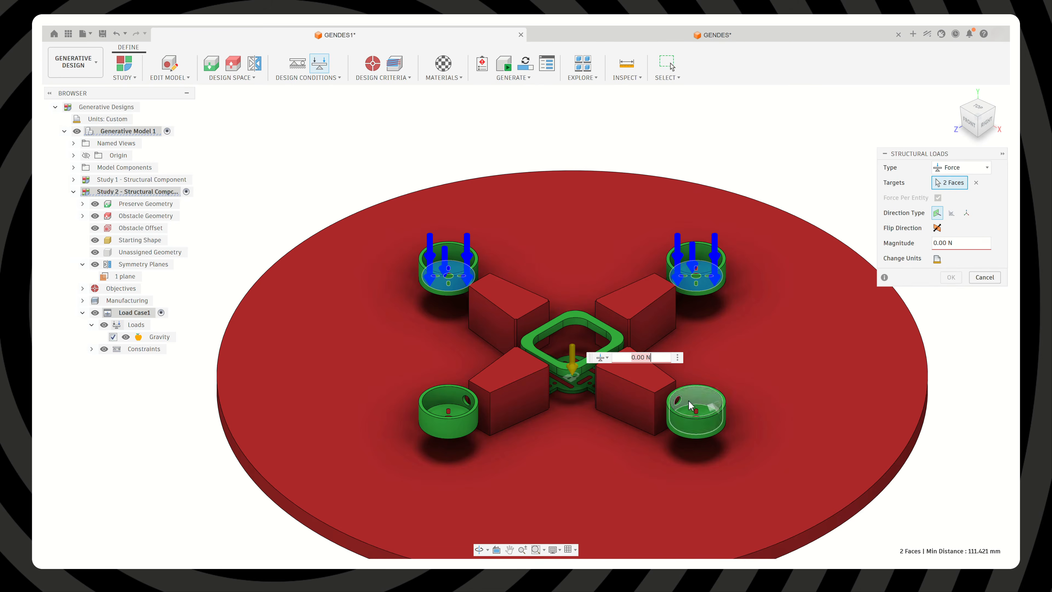
click(690, 410)
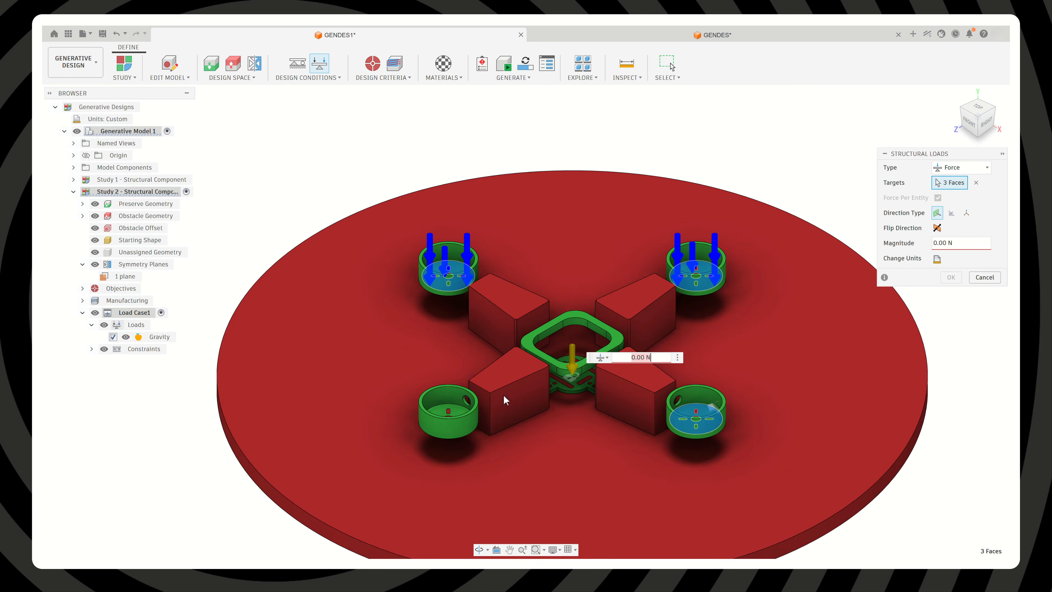
click(441, 407)
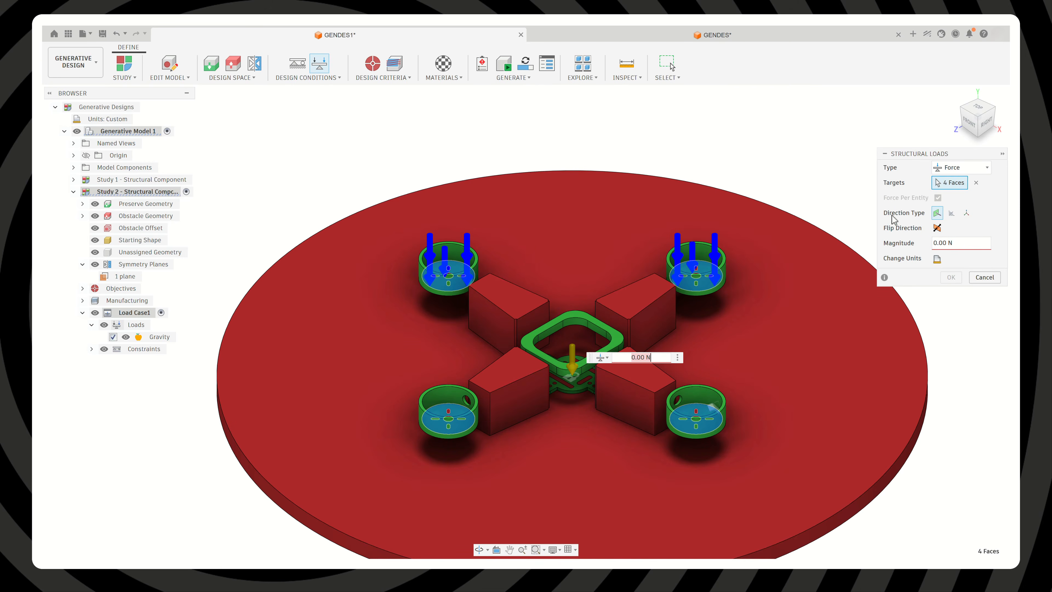
click(948, 243)
text(100)
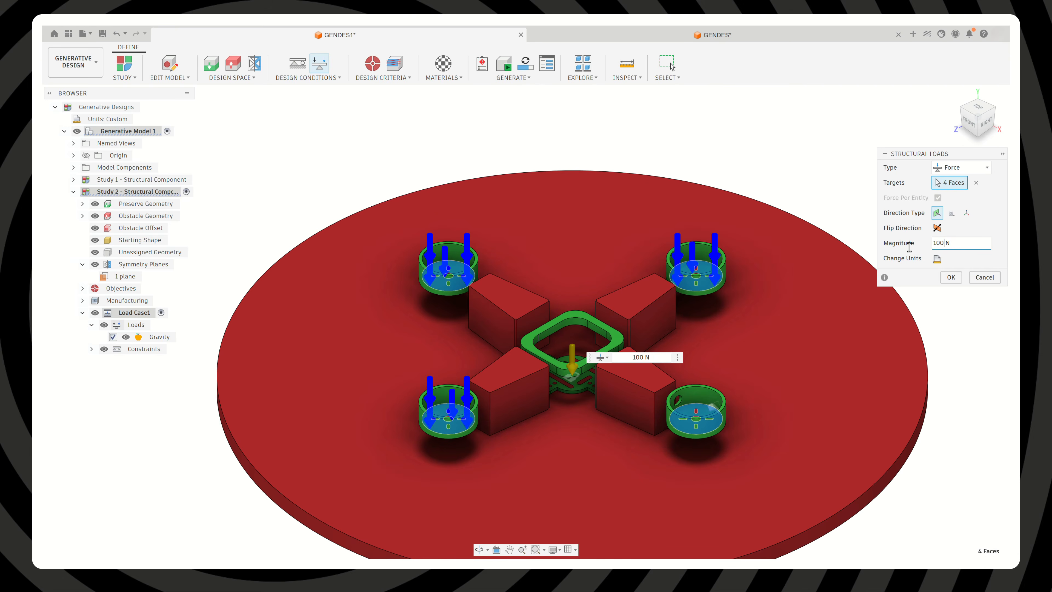
click(944, 278)
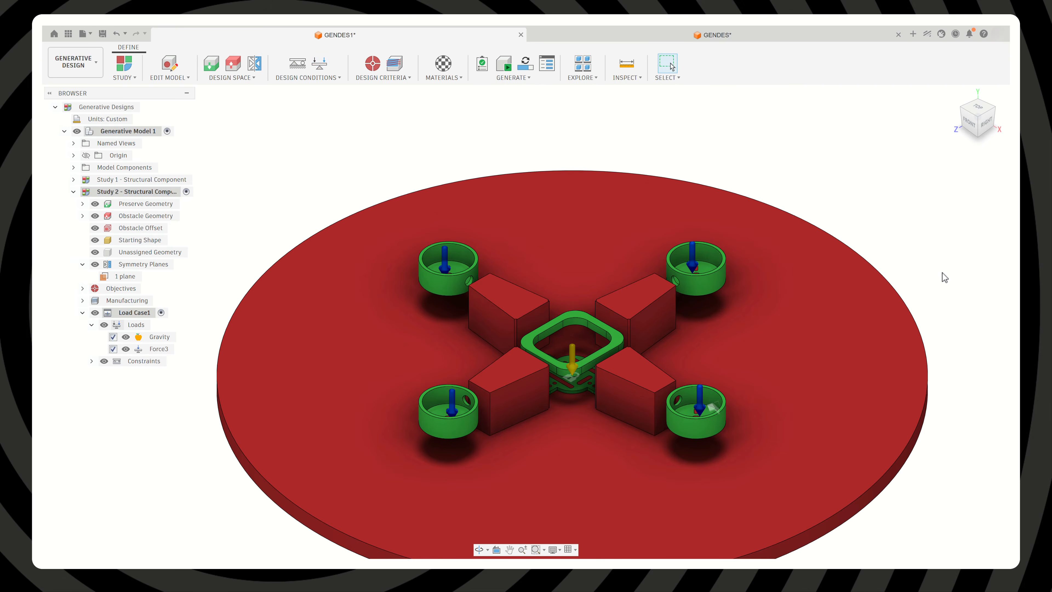
Try Maximize Stiffness as the study objective and set the objective to Minimize Mass
click(374, 67)
drag(965, 151, 810, 101)
click(789, 148)
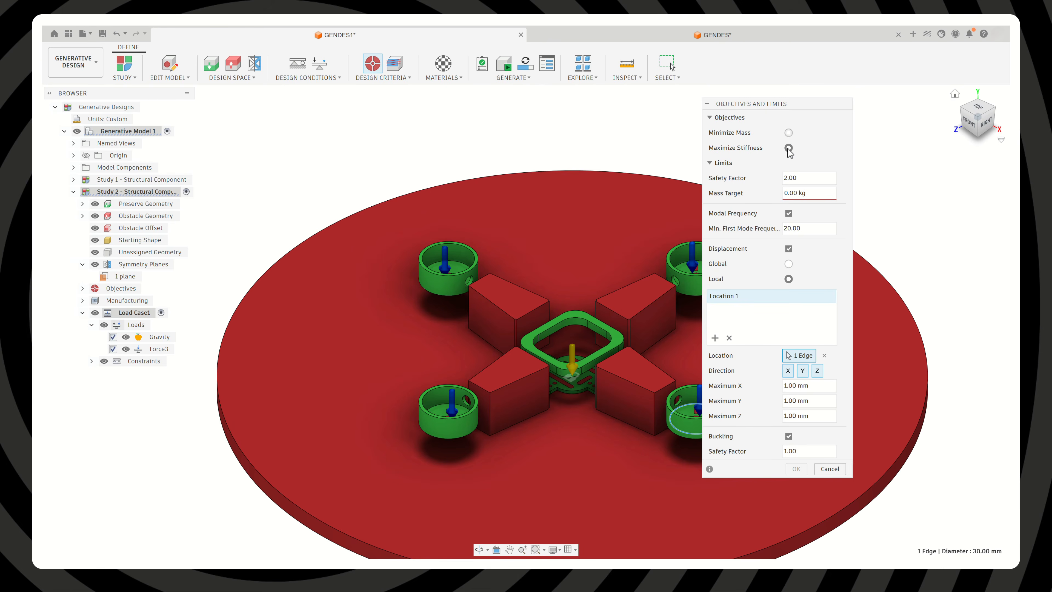
click(787, 178)
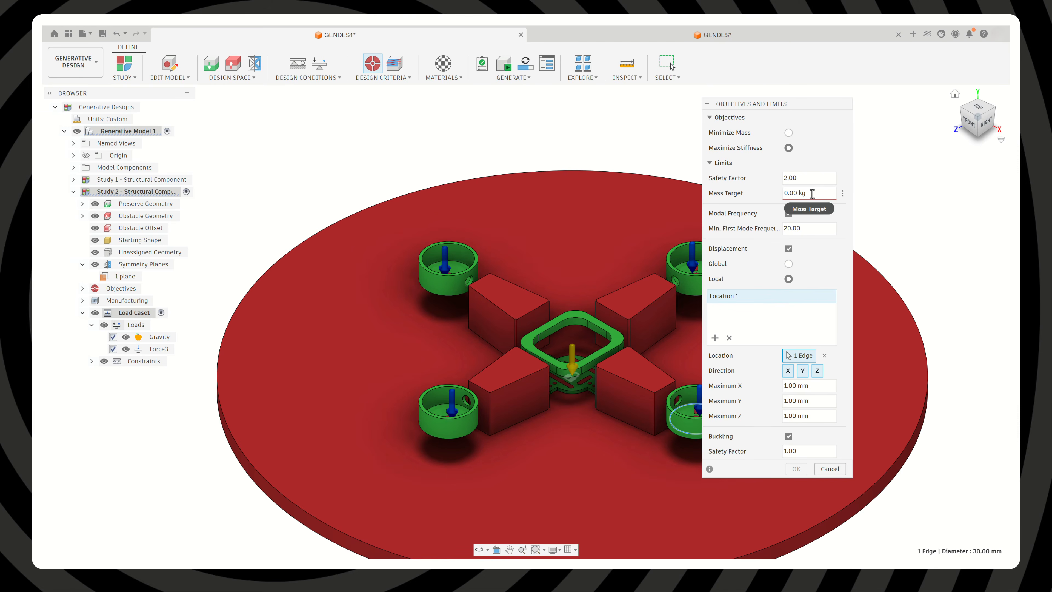
click(788, 133)
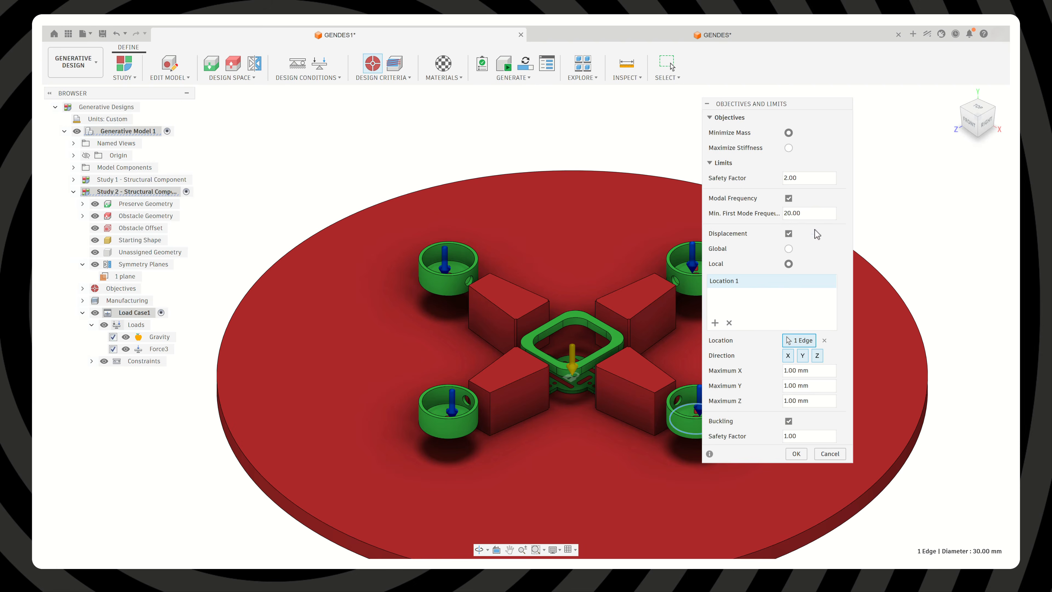
Define local displacement limits of 1.00 mm in X, Y and Z on the floor face of each motor mount and apply the objectives
drag(809, 104, 910, 101)
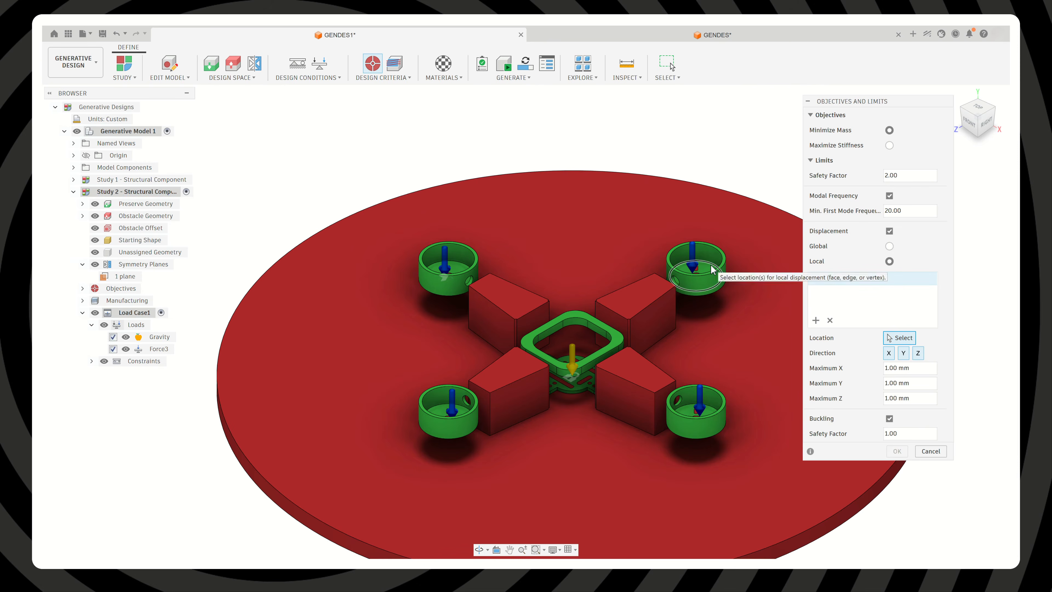
click(709, 271)
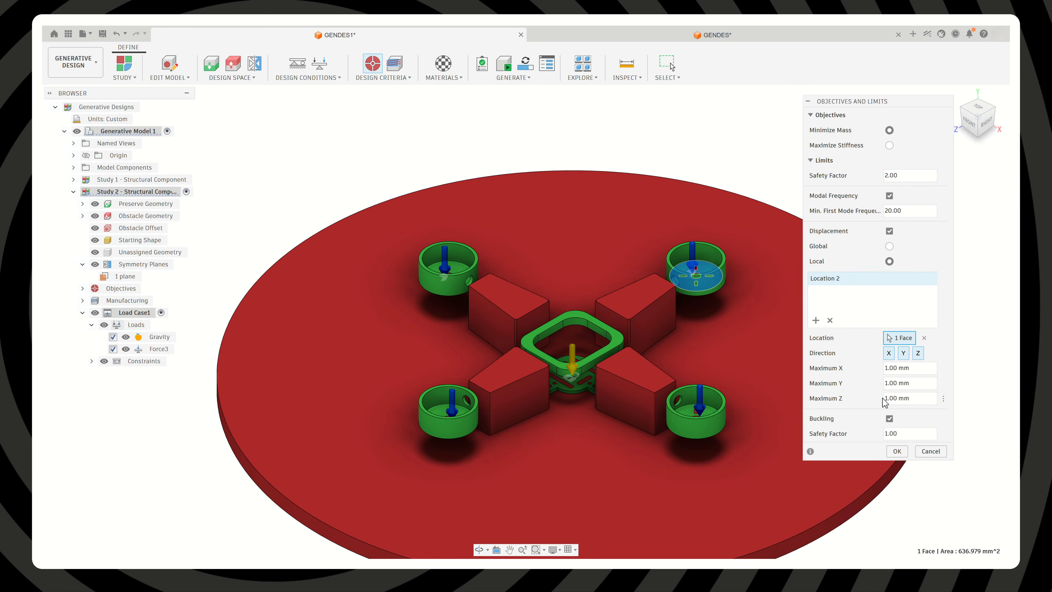
click(815, 320)
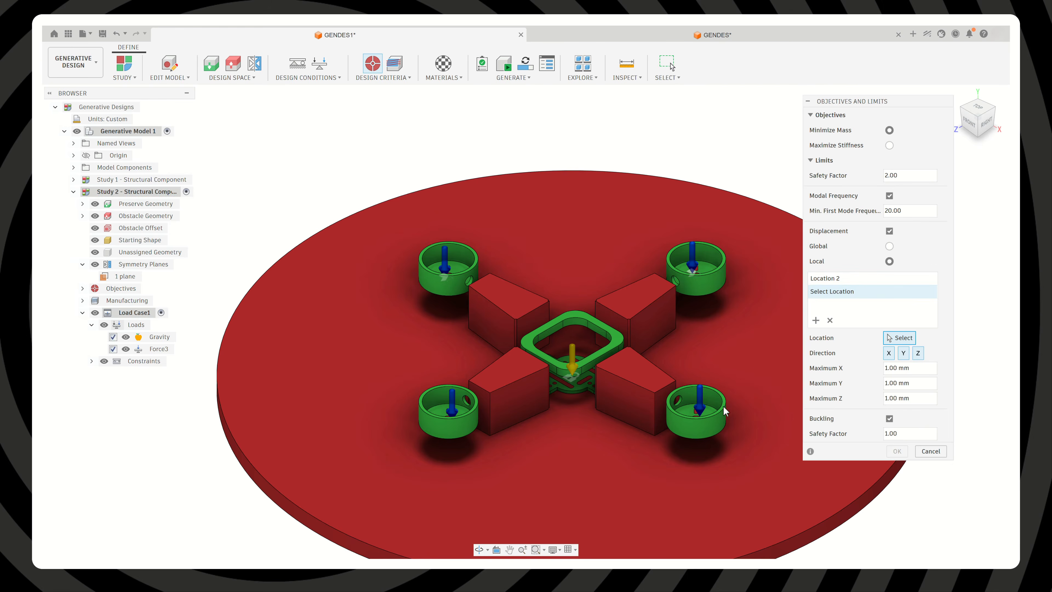
click(711, 414)
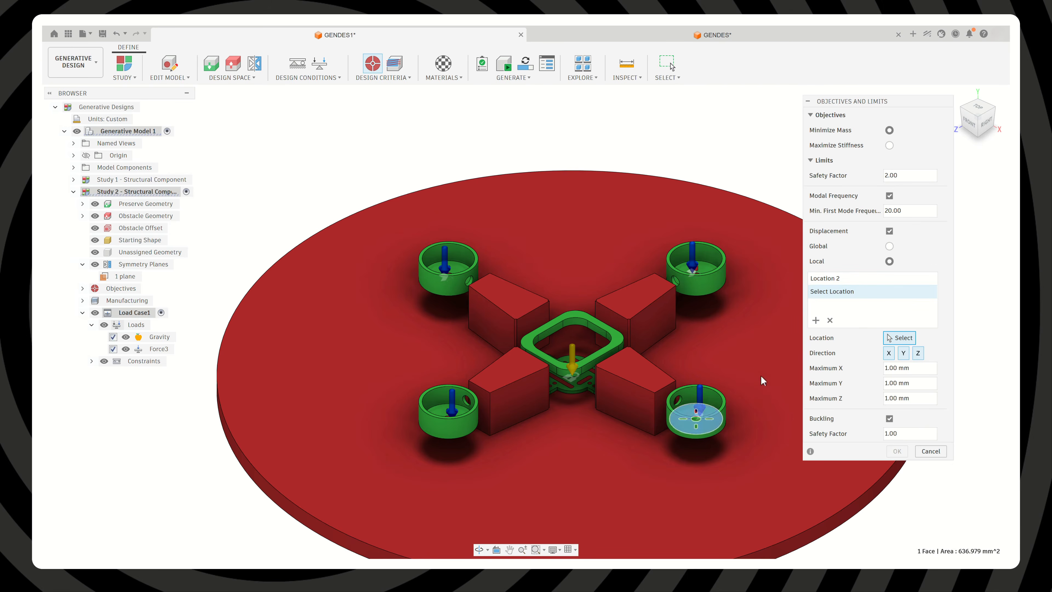
click(812, 320)
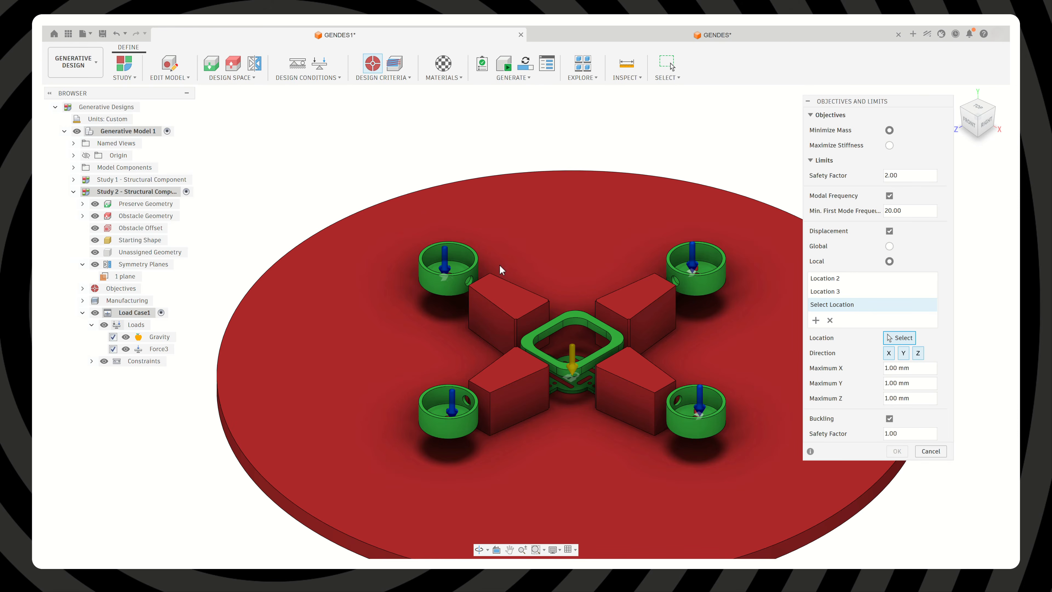
click(459, 271)
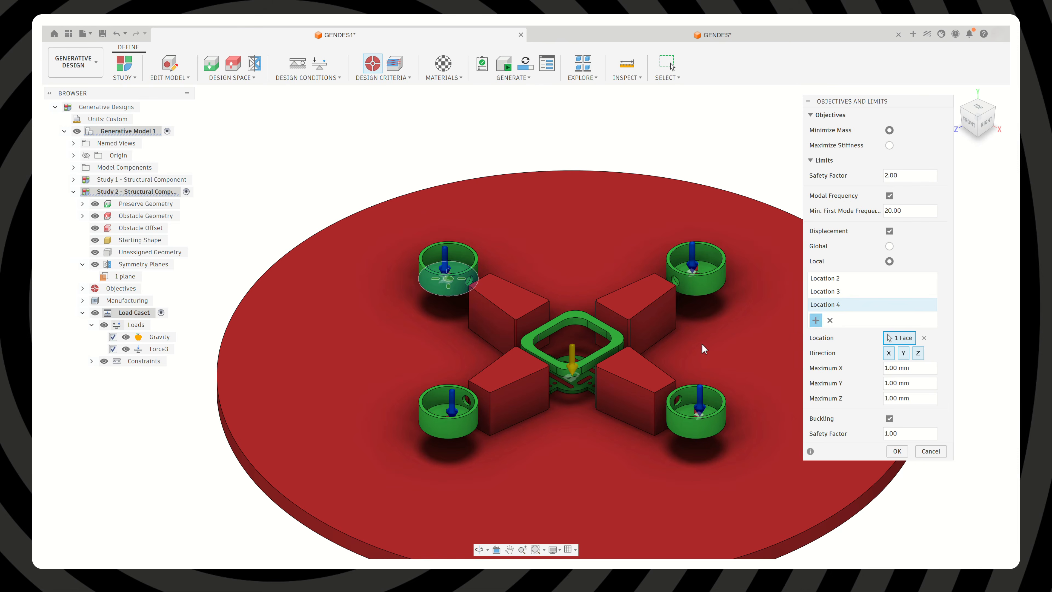
click(440, 412)
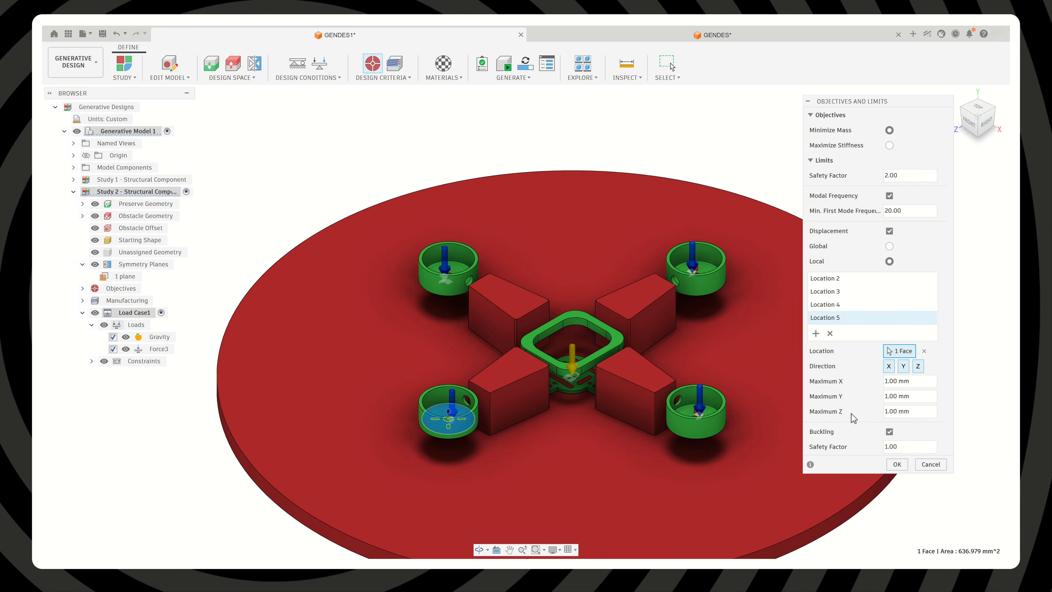
click(896, 464)
Accept the unrestricted and additive manufacturing methods and review the plastics in the Fusion Additive Material Library
click(394, 63)
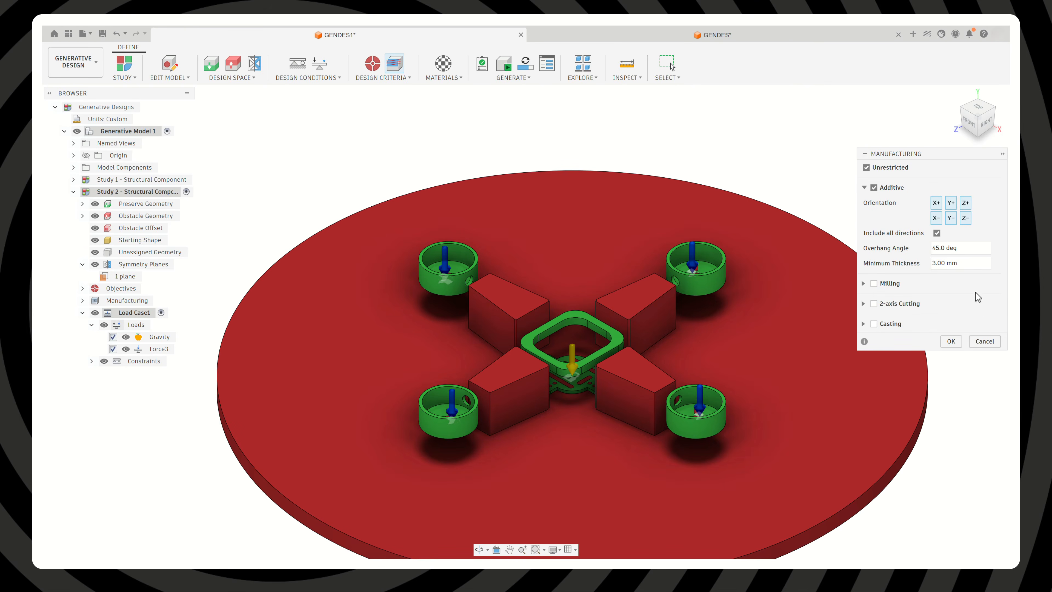
click(951, 341)
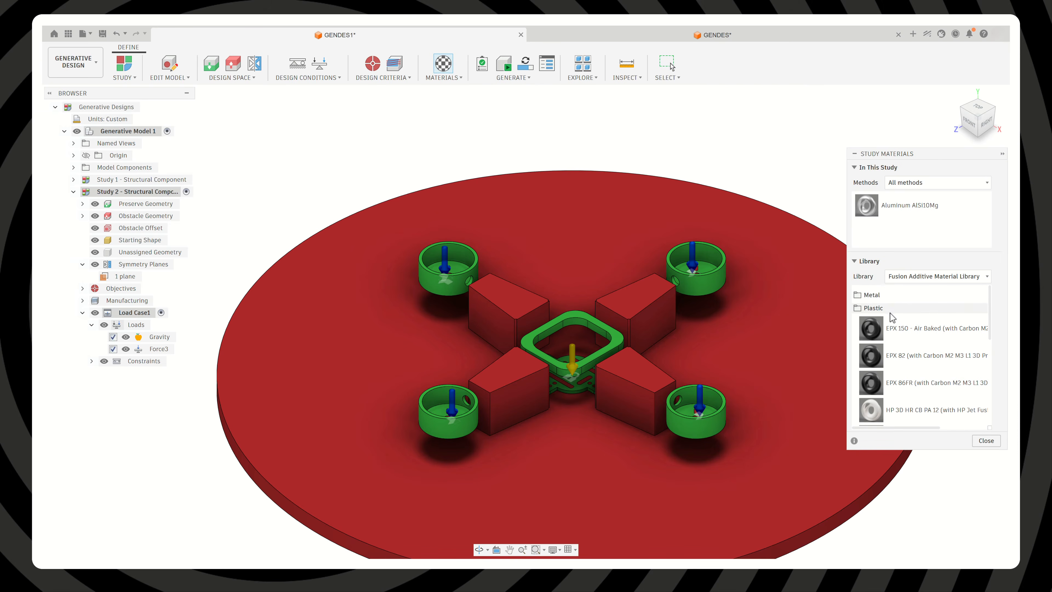
scroll(903, 343, down, 3)
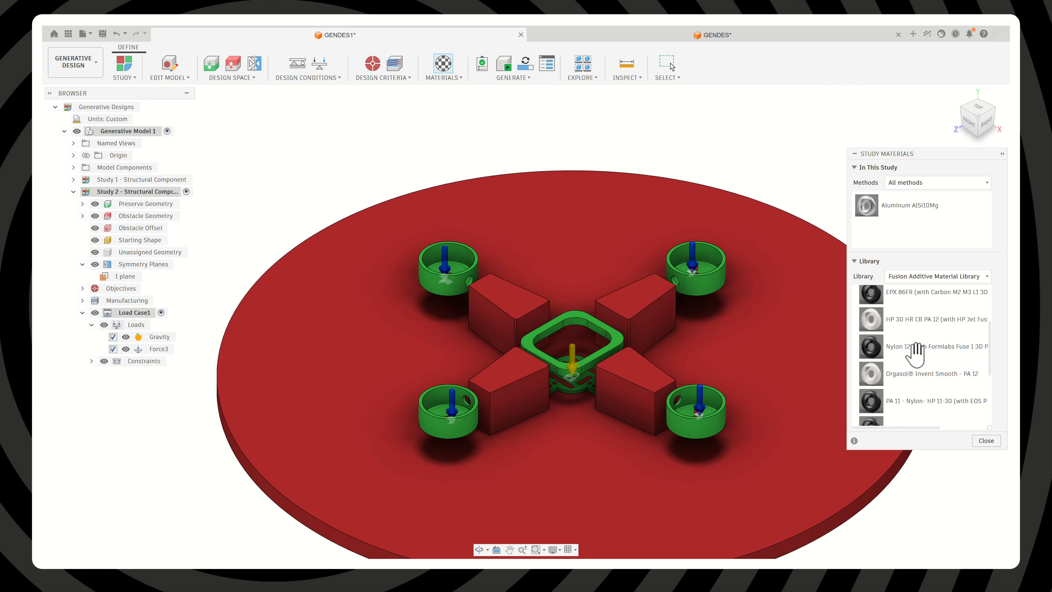
click(982, 441)
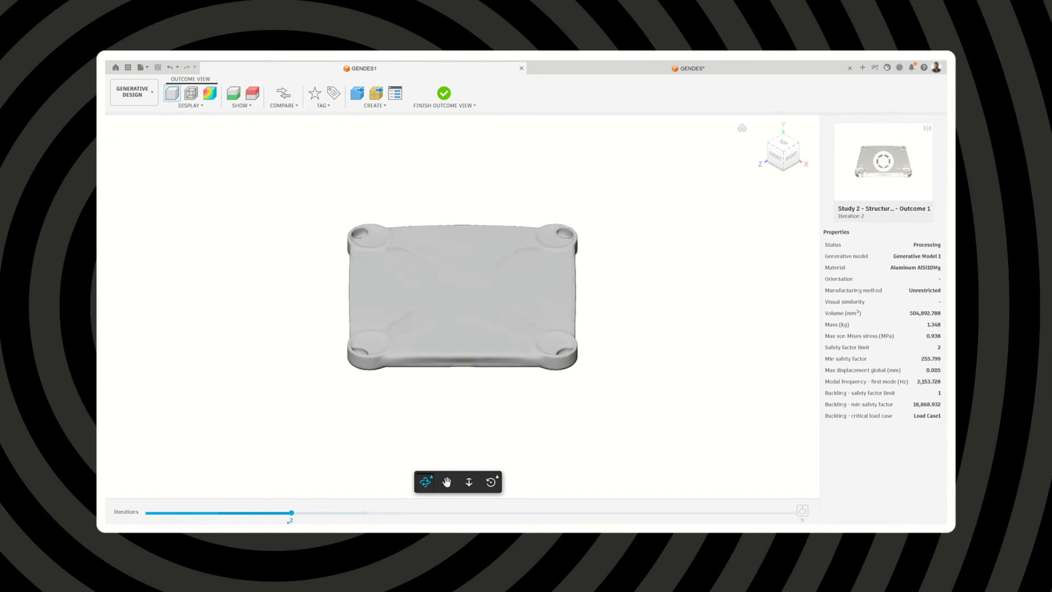
Review the outcome's iterations and examine the generated frame from several directions, including close-ups of a motor mount and the centre
drag(289, 521, 670, 520)
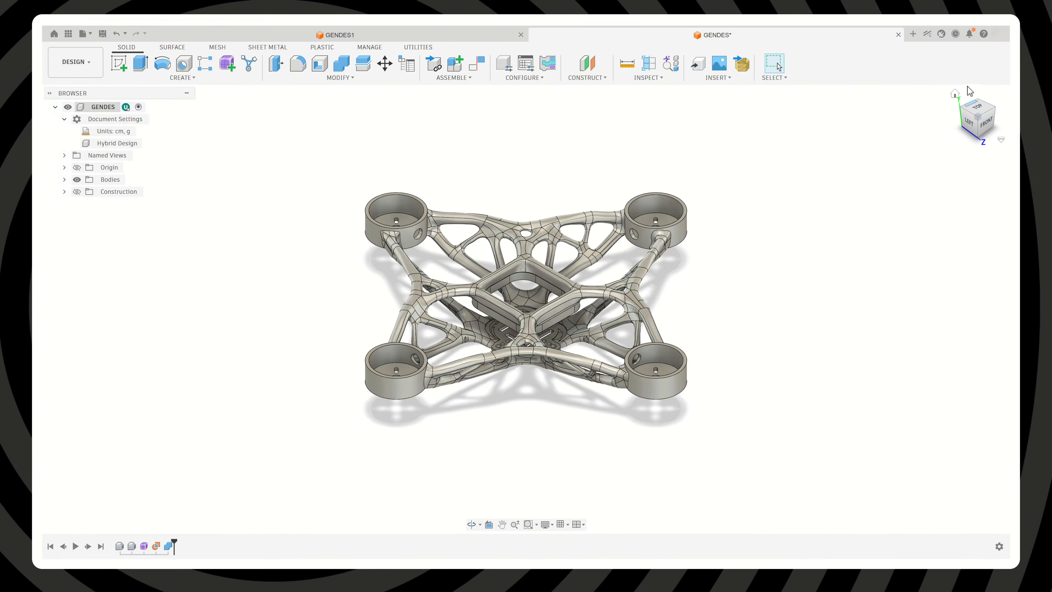
click(995, 110)
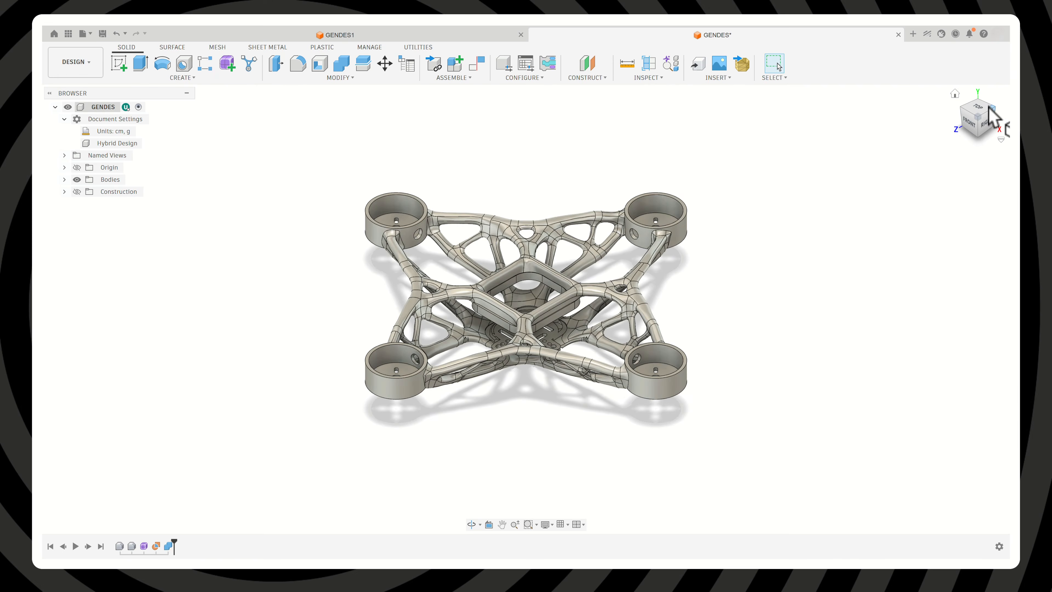
click(994, 111)
click(994, 111)
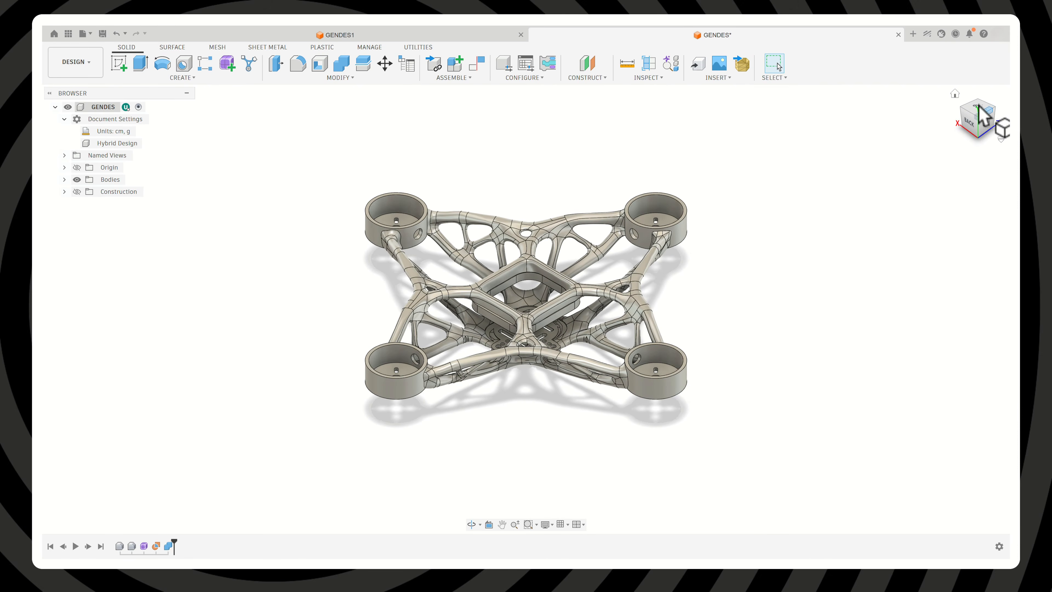
click(980, 114)
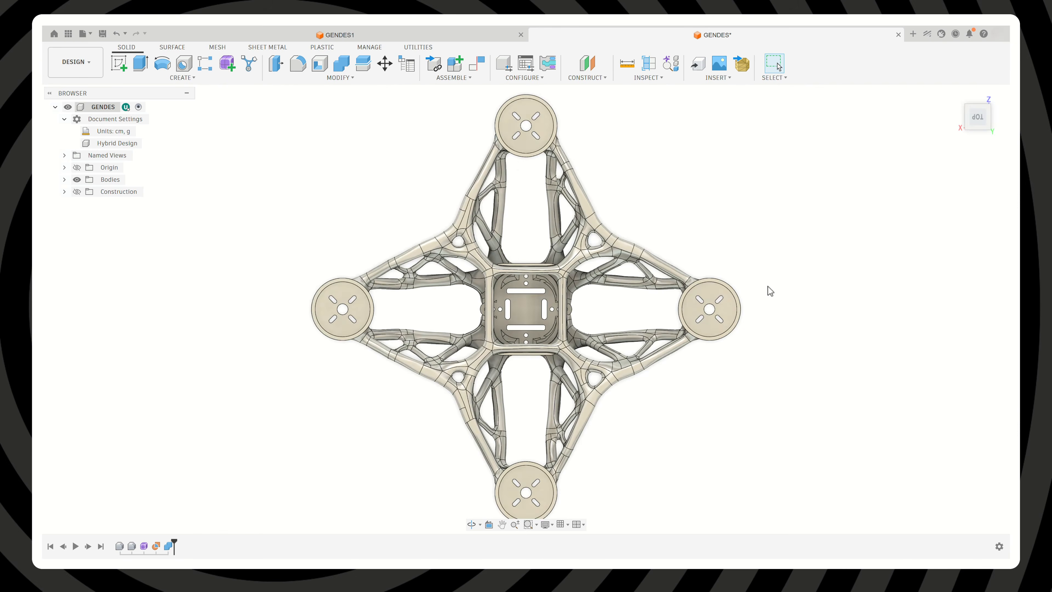
scroll(704, 310, up, 5)
scroll(701, 311, up, 5)
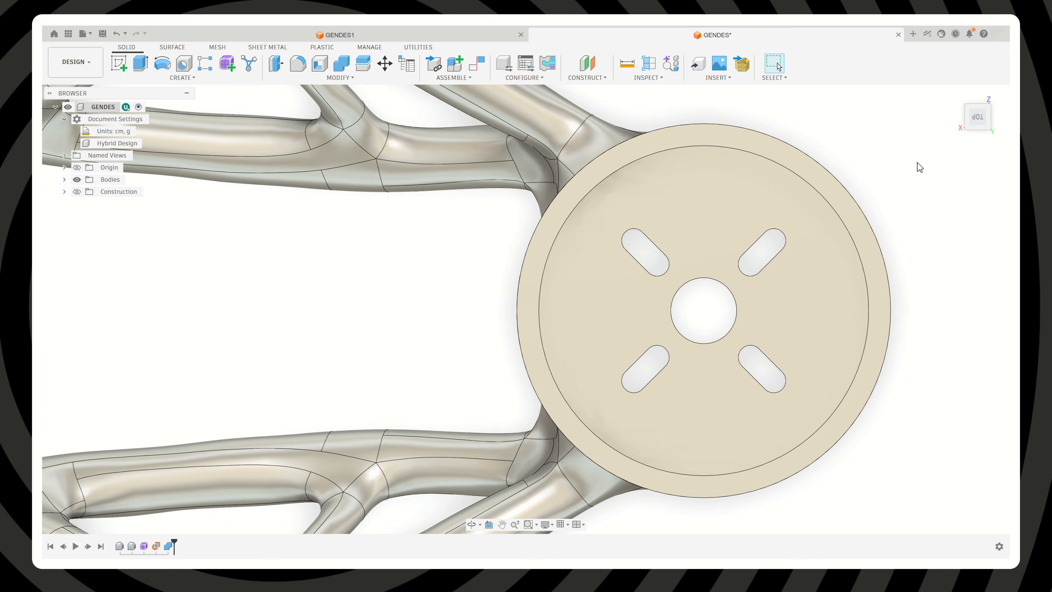
click(956, 95)
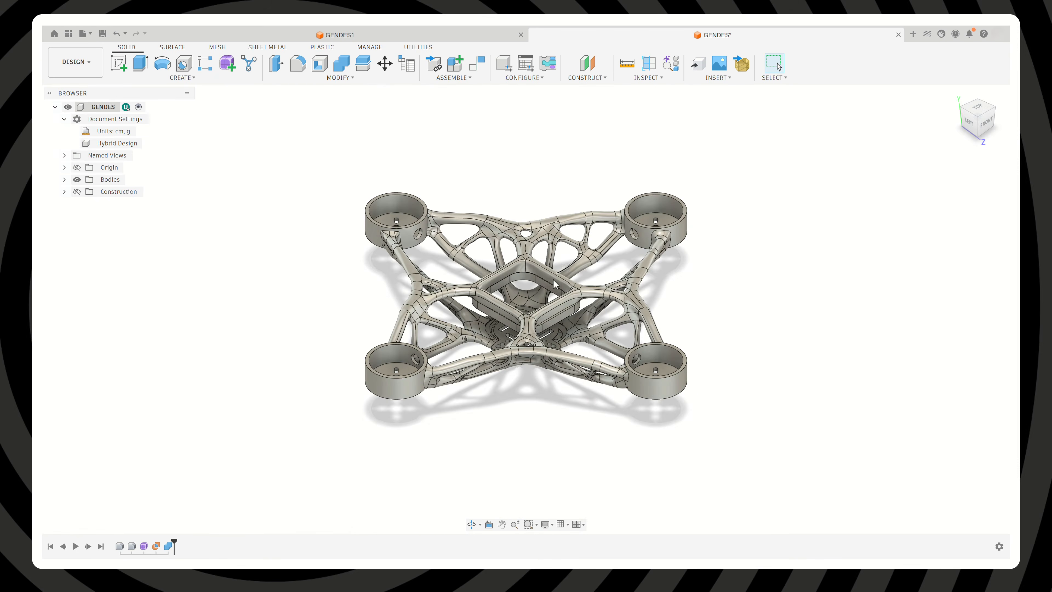
scroll(555, 283, up, 8)
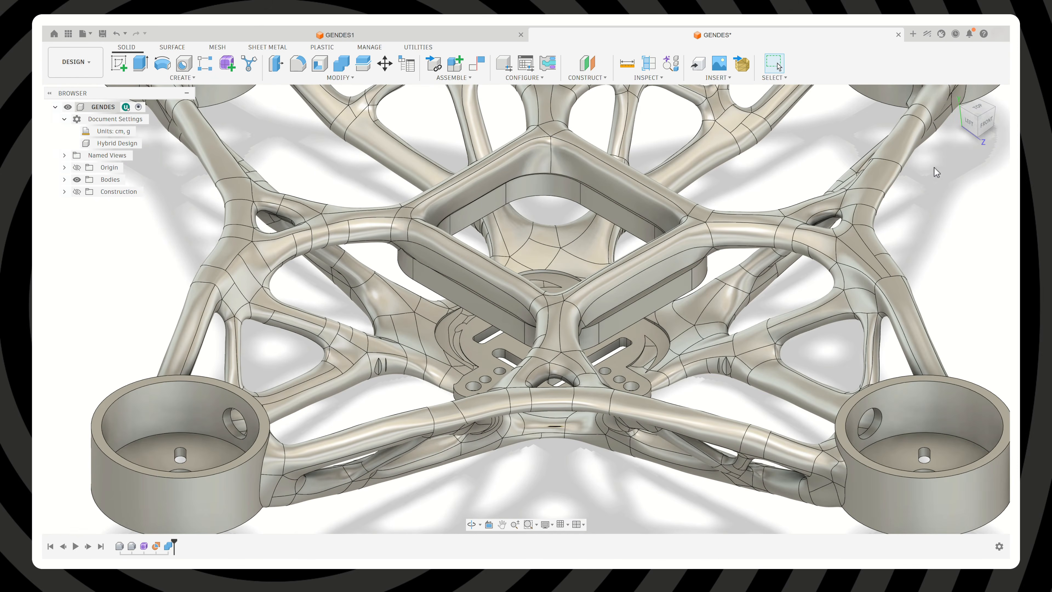
drag(980, 129, 1010, 178)
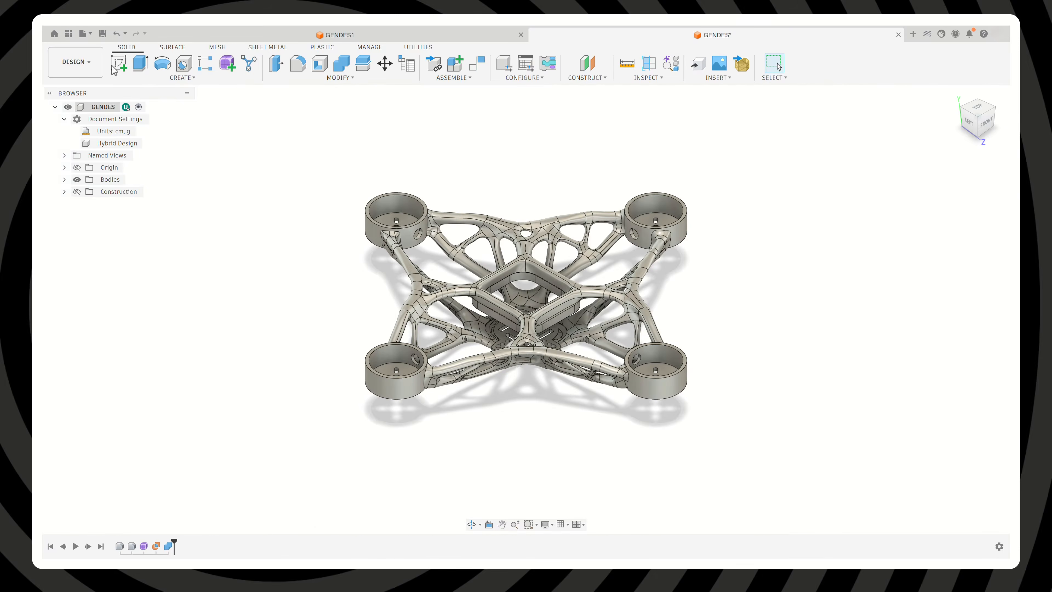
Switch to the Simulation workspace and create a Static Stress study for the drone frame
click(100, 68)
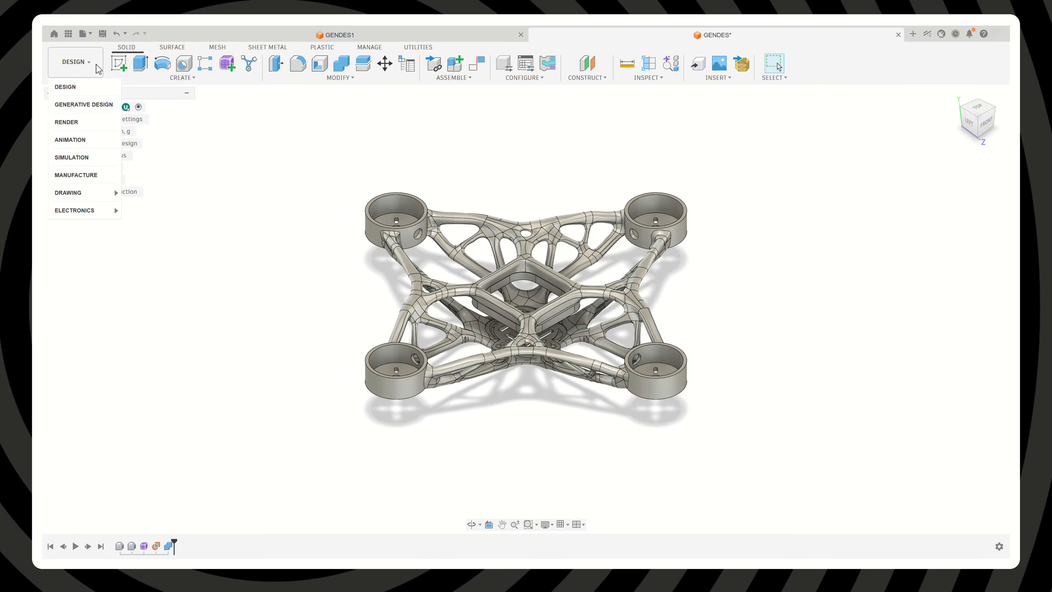
click(79, 157)
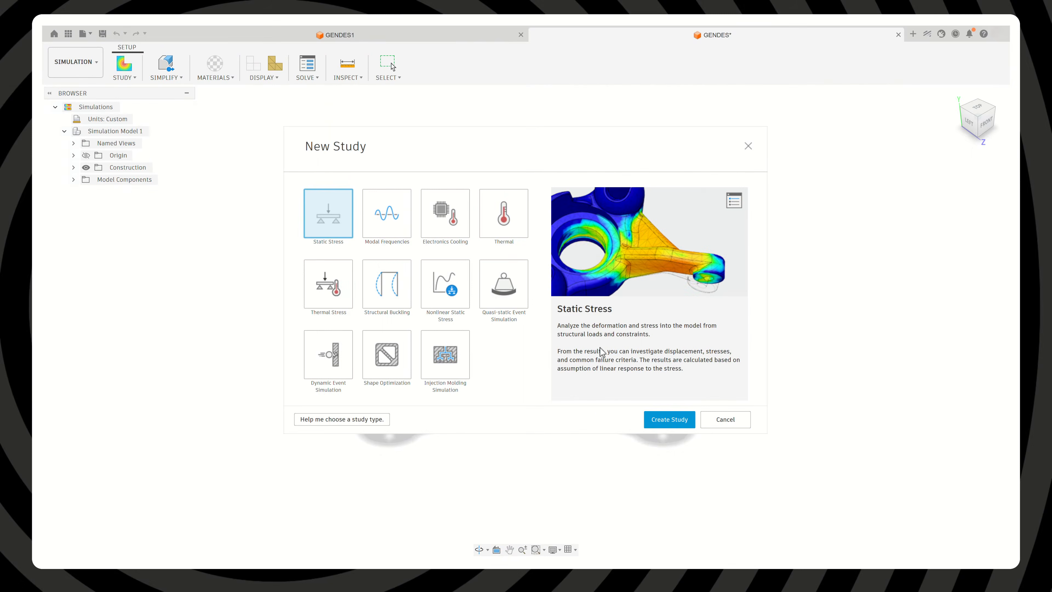
click(668, 420)
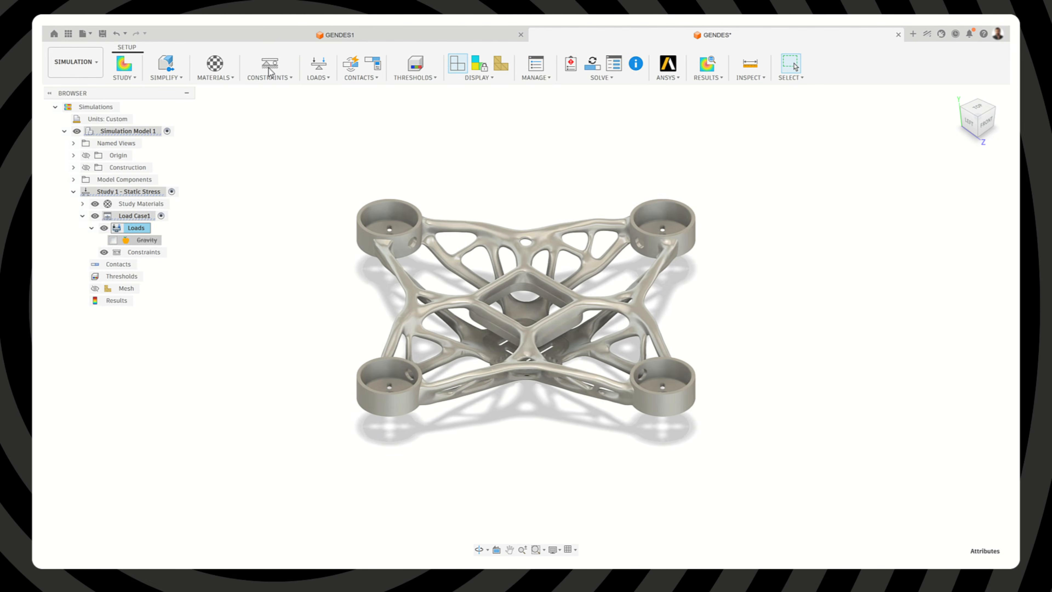
Apply a Fixed constraint in X, Y and Z to the central face on the frame's underside
click(268, 68)
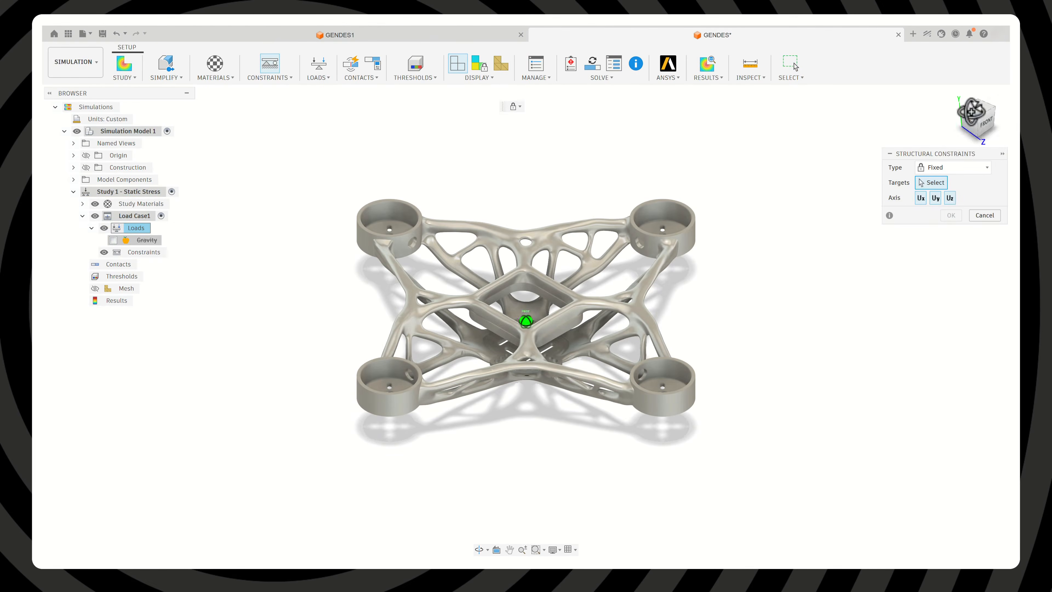
drag(971, 112, 967, 54)
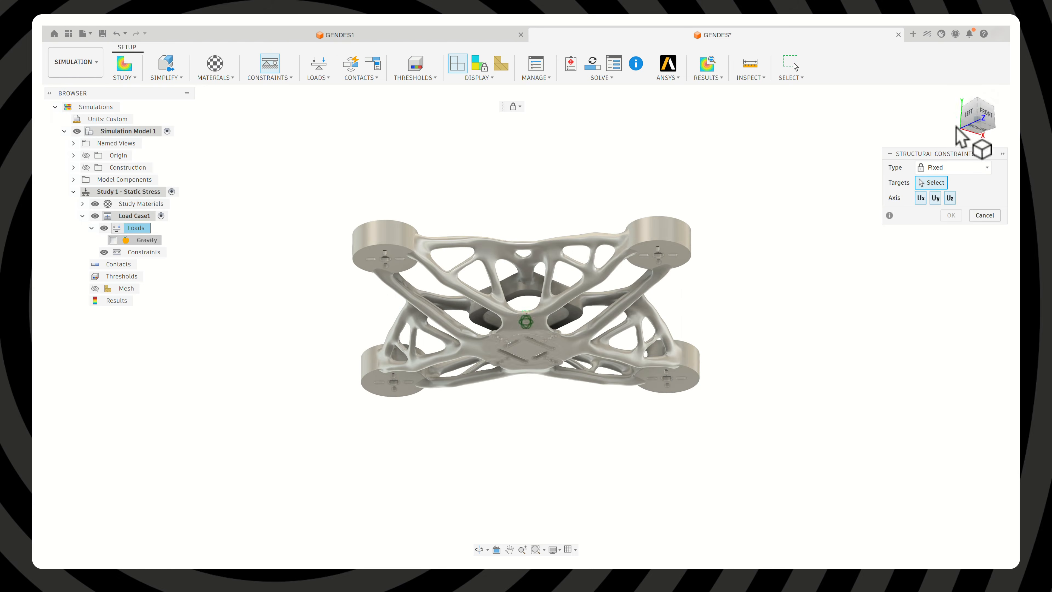
click(524, 357)
click(951, 215)
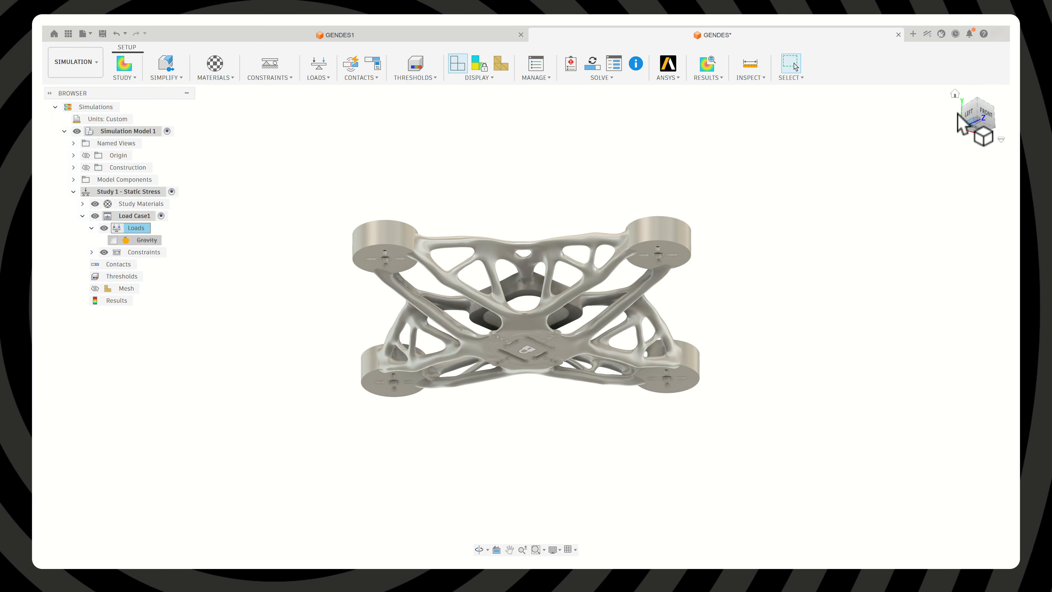
click(955, 93)
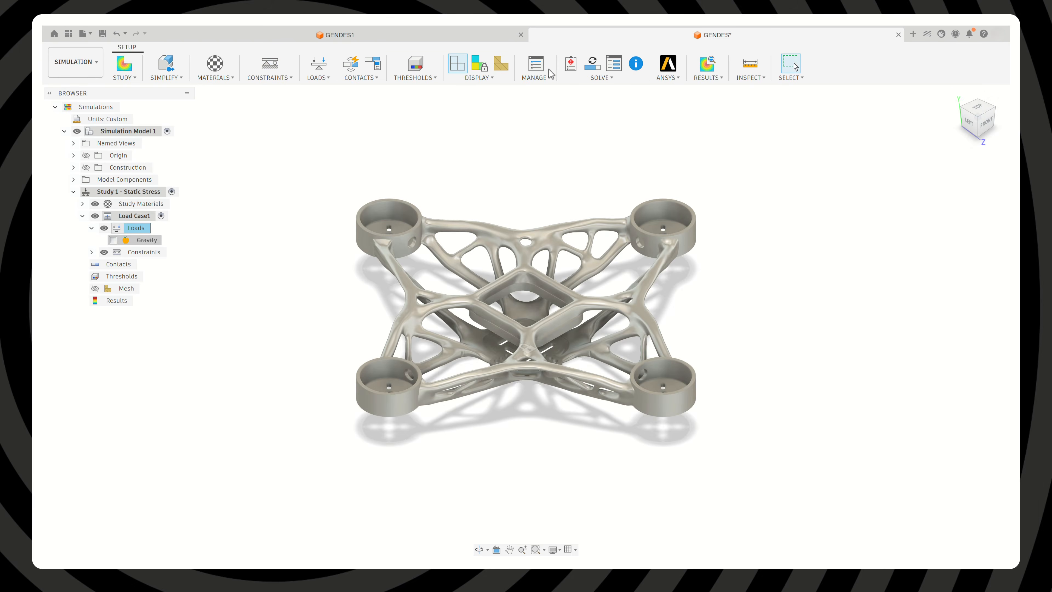
Apply a downward force normal to the floor faces of all four motor mounts
click(318, 63)
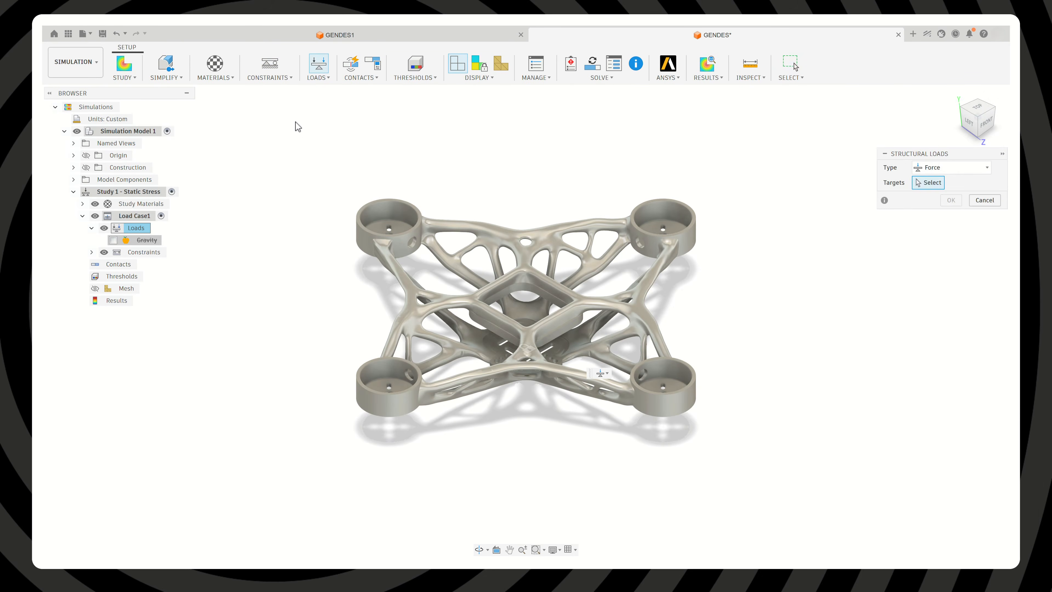
click(384, 229)
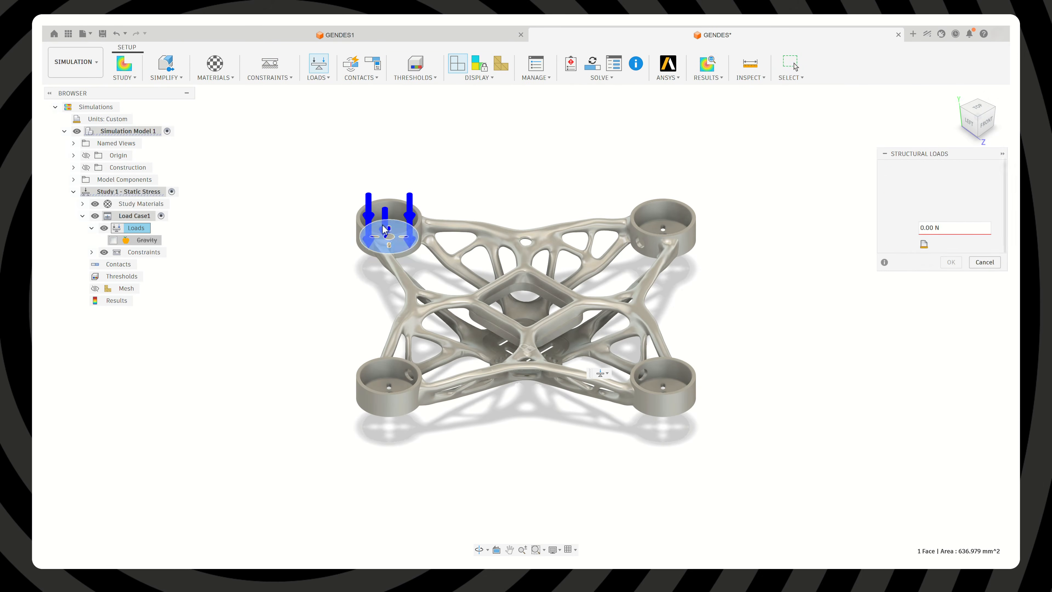
click(650, 230)
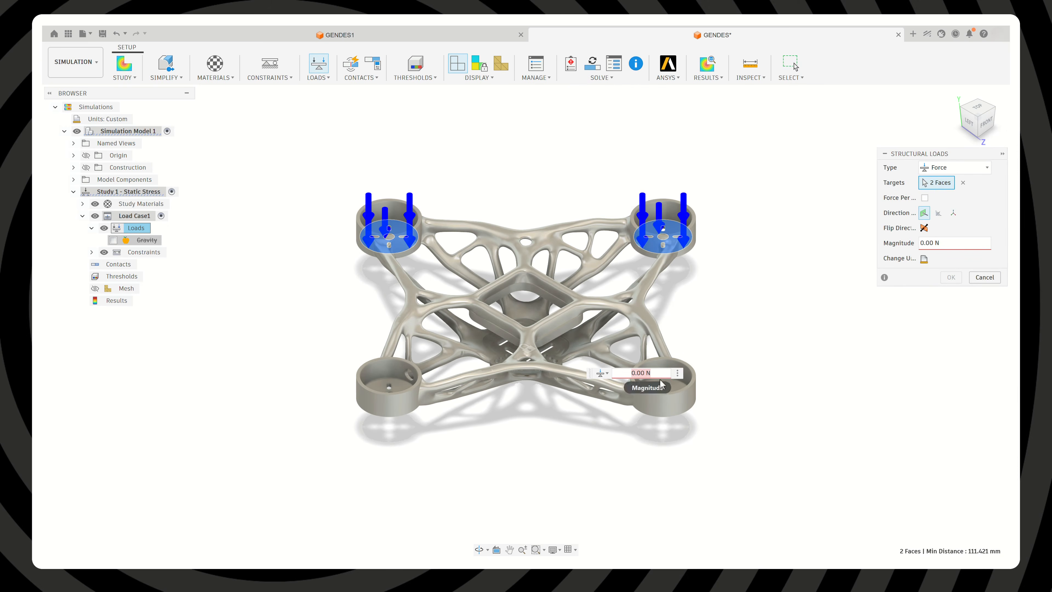
click(662, 393)
click(405, 387)
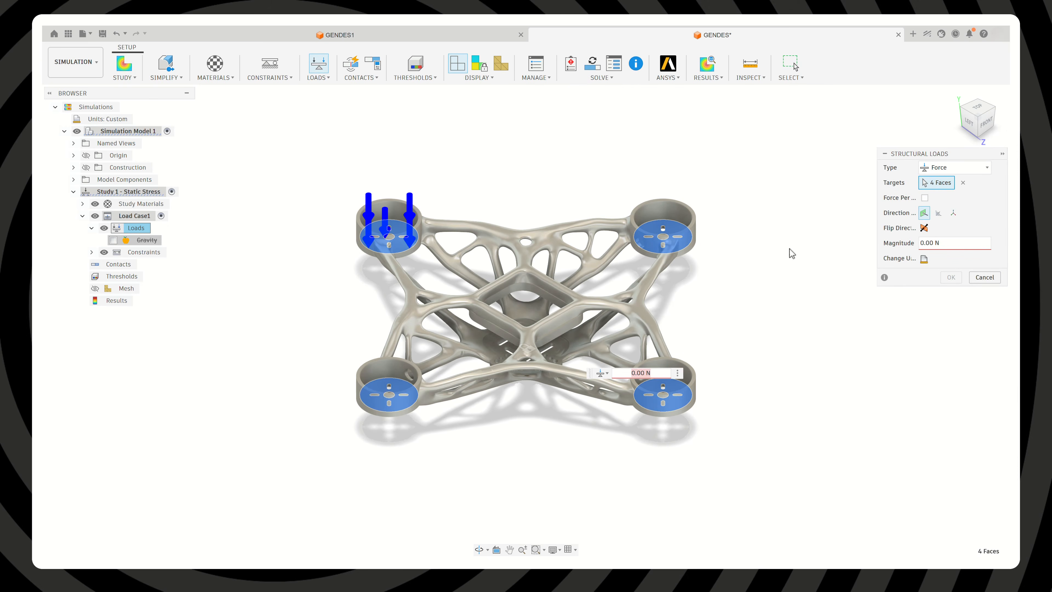
click(911, 243)
click(951, 277)
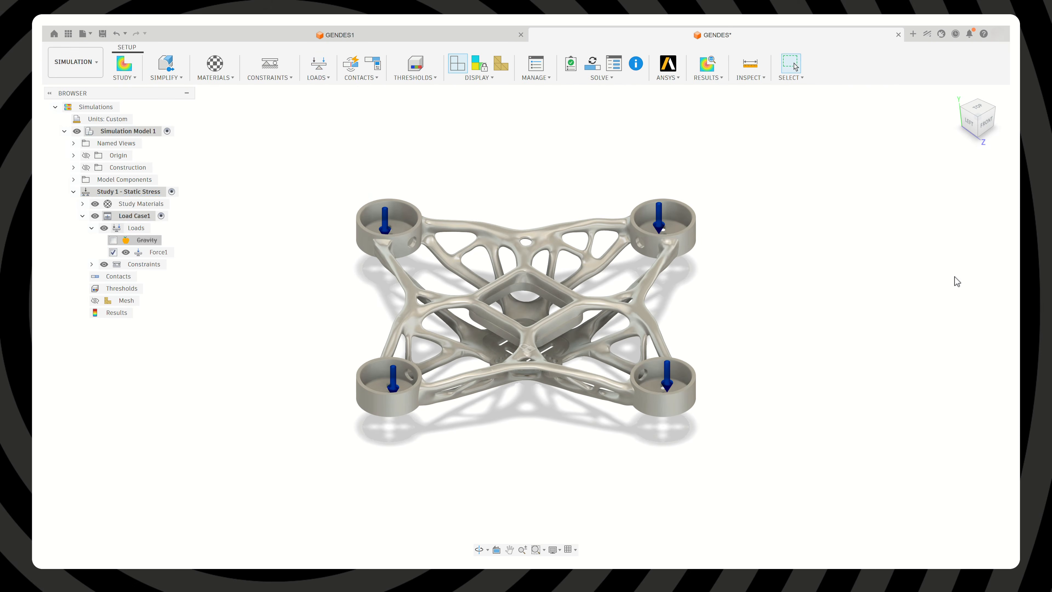
Apply a 20.00 N mm moment to the inner cylindrical face of the rear-left motor mount
click(319, 64)
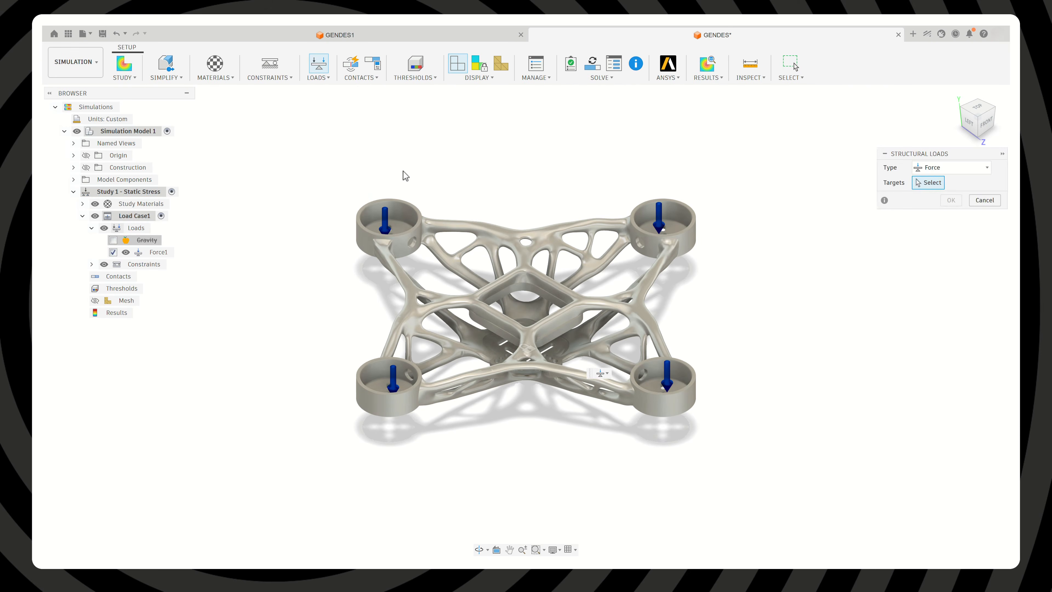
click(401, 220)
click(971, 169)
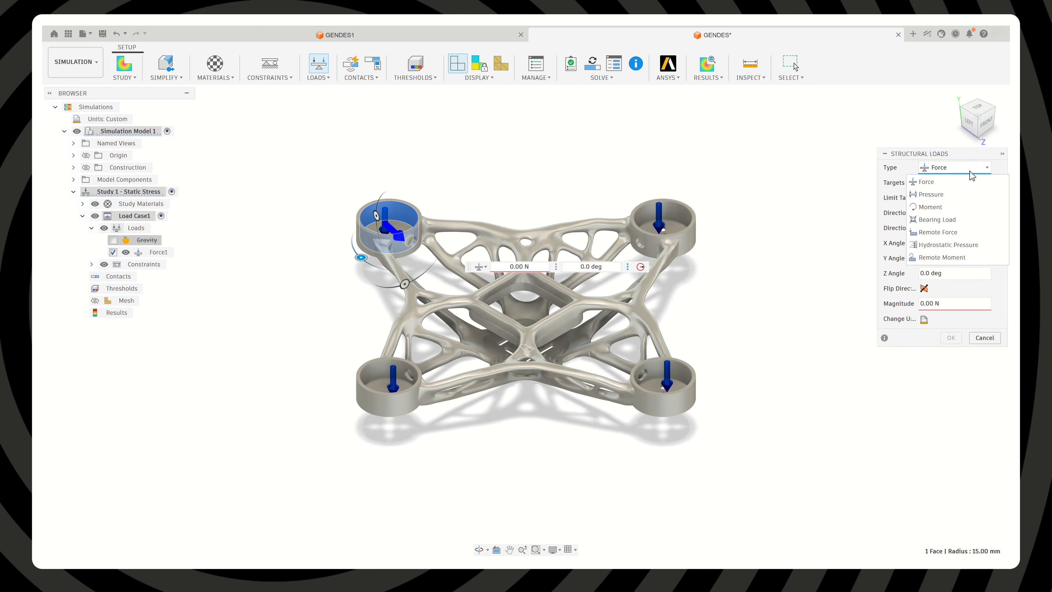
click(929, 207)
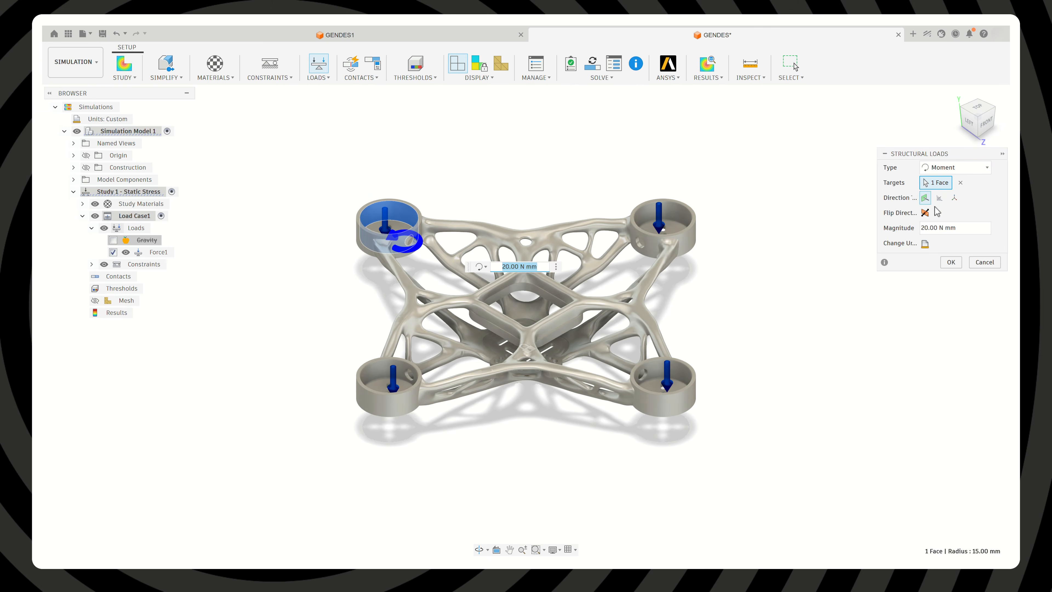
click(950, 263)
Apply a moment with normal direction to the inner cylindrical face of the rear-right motor mount
click(319, 64)
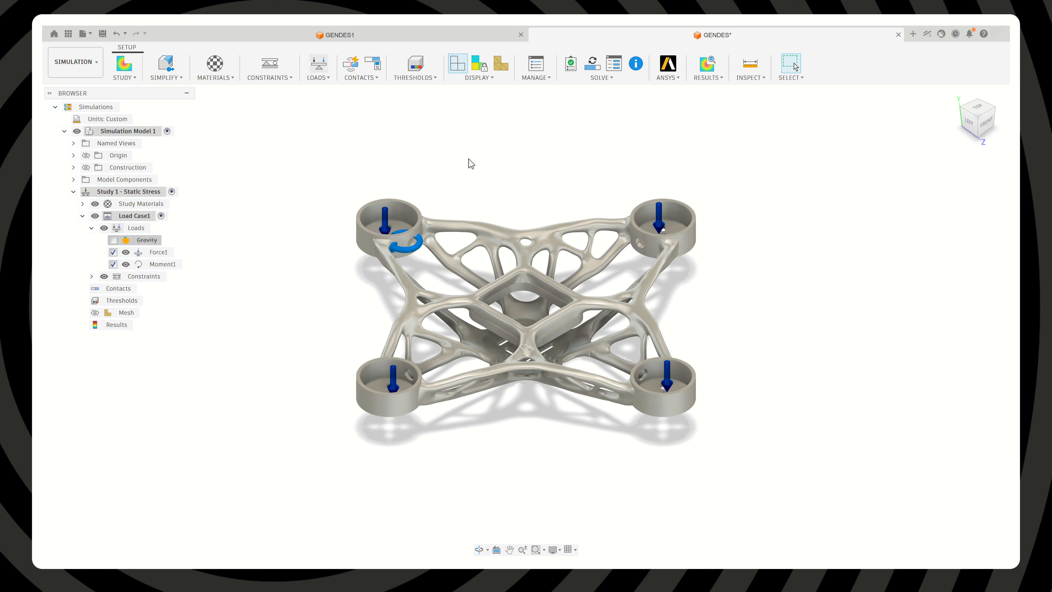
click(673, 221)
click(952, 168)
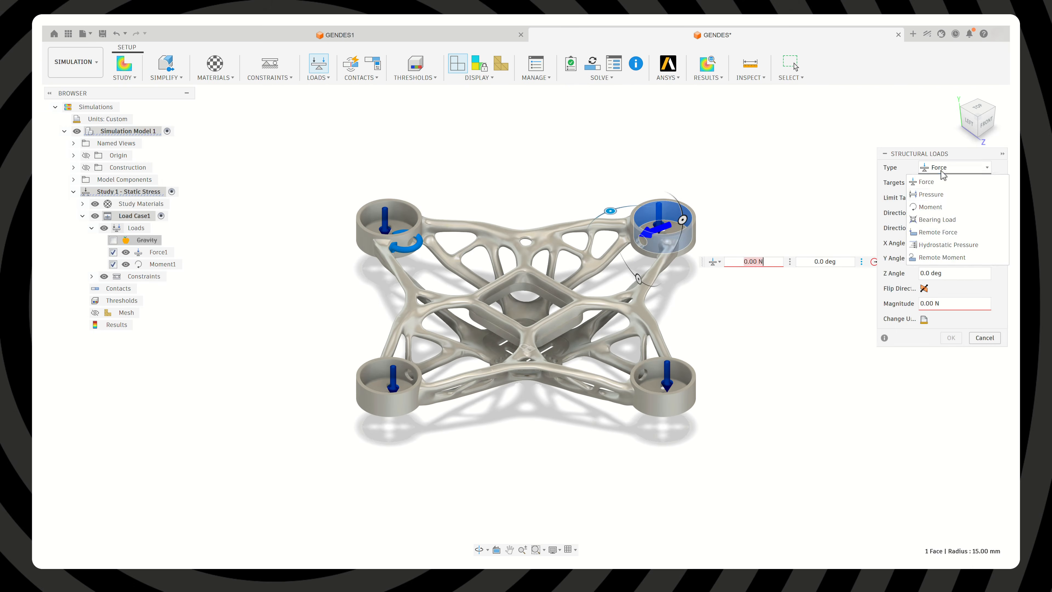
click(937, 206)
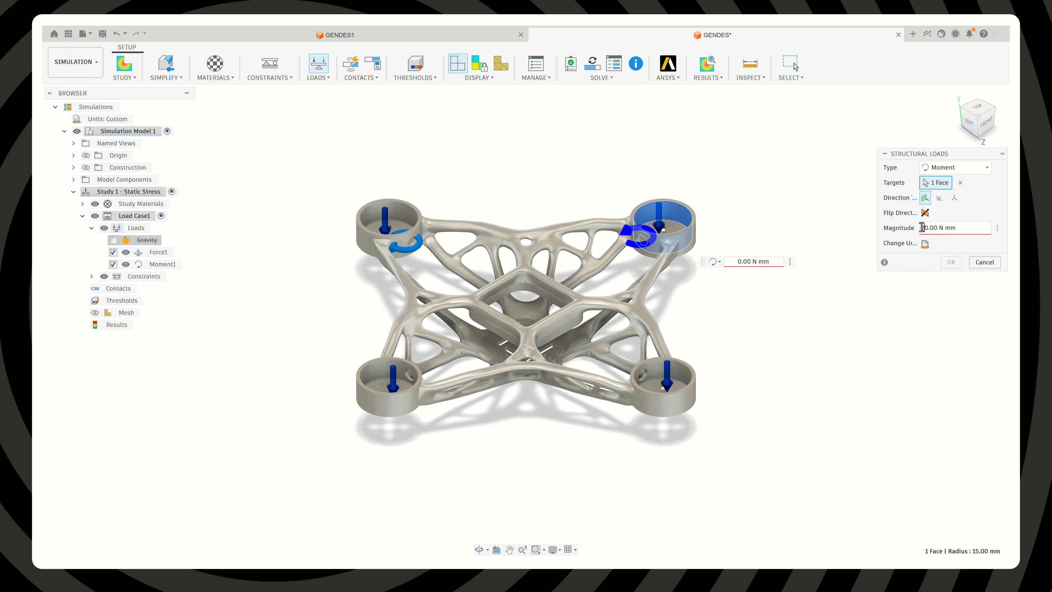
click(950, 262)
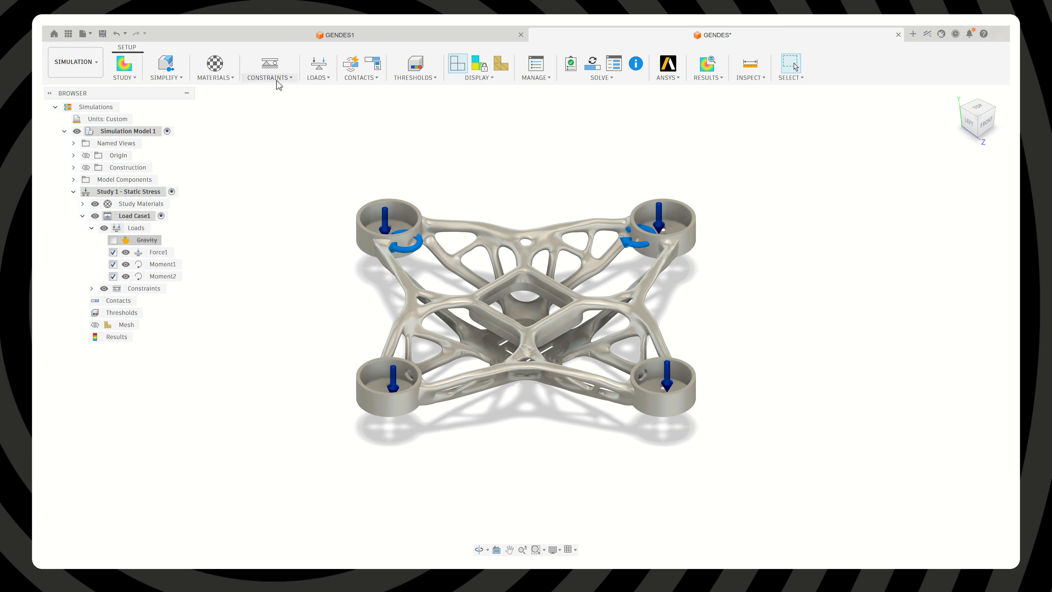
Apply a 20.00 N mm moment, direction Normal, to the inner cylindrical face of the front-left motor mount
click(318, 63)
click(388, 385)
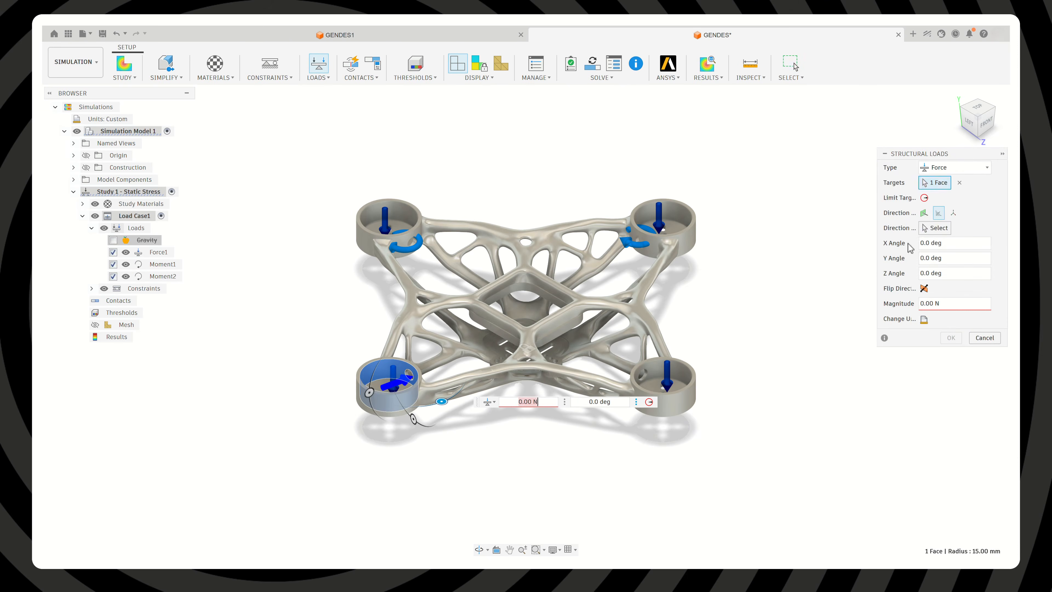
click(940, 172)
click(935, 204)
click(925, 198)
click(920, 229)
text(2)
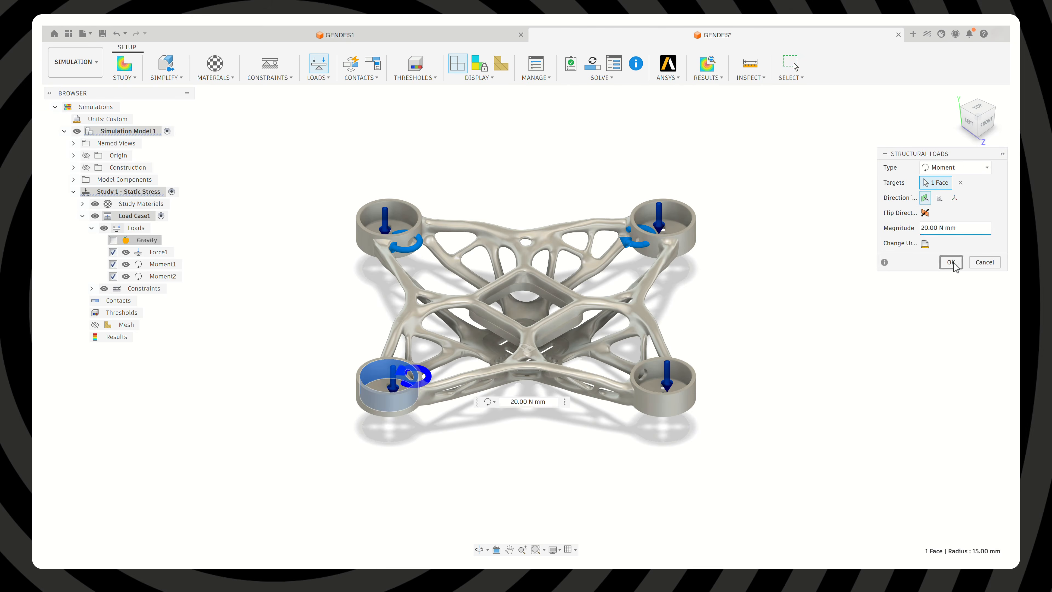
click(950, 262)
Apply a 20.00 N mm moment, direction Normal, to the inner cylindrical face of the front-right motor mount
click(318, 63)
click(663, 385)
click(954, 167)
click(937, 205)
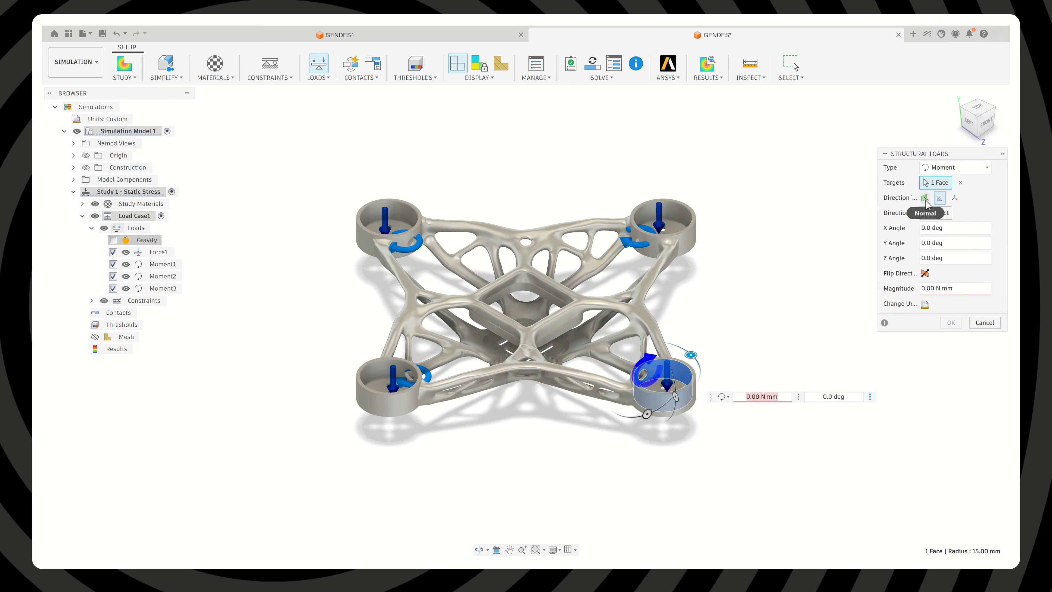
click(924, 199)
click(921, 229)
text(2)
click(950, 262)
Apply an upward force to the 10 mm radius cylindrical face at the centre of the frame
click(318, 63)
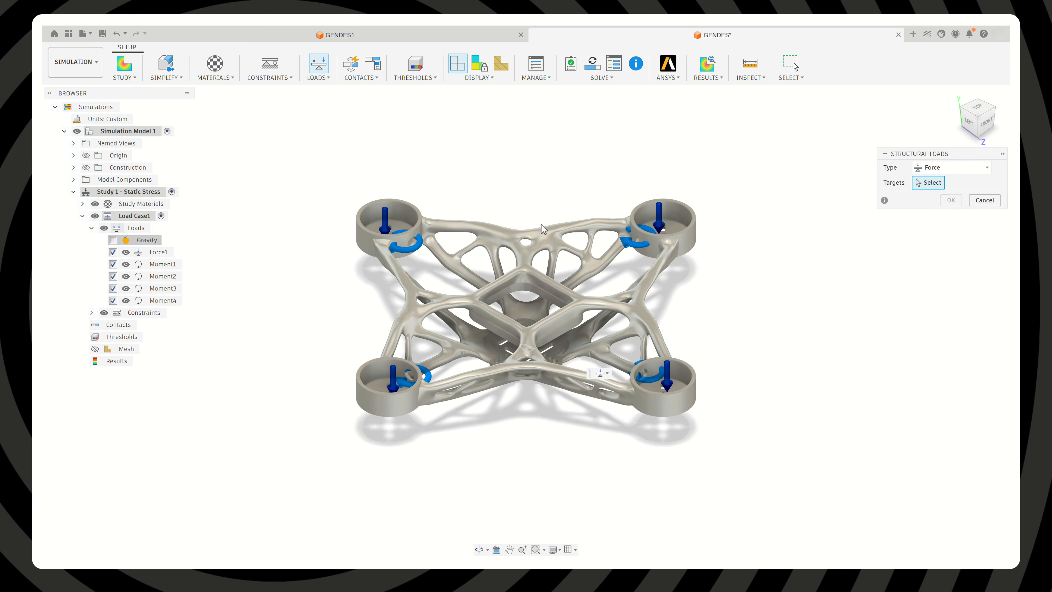
click(523, 289)
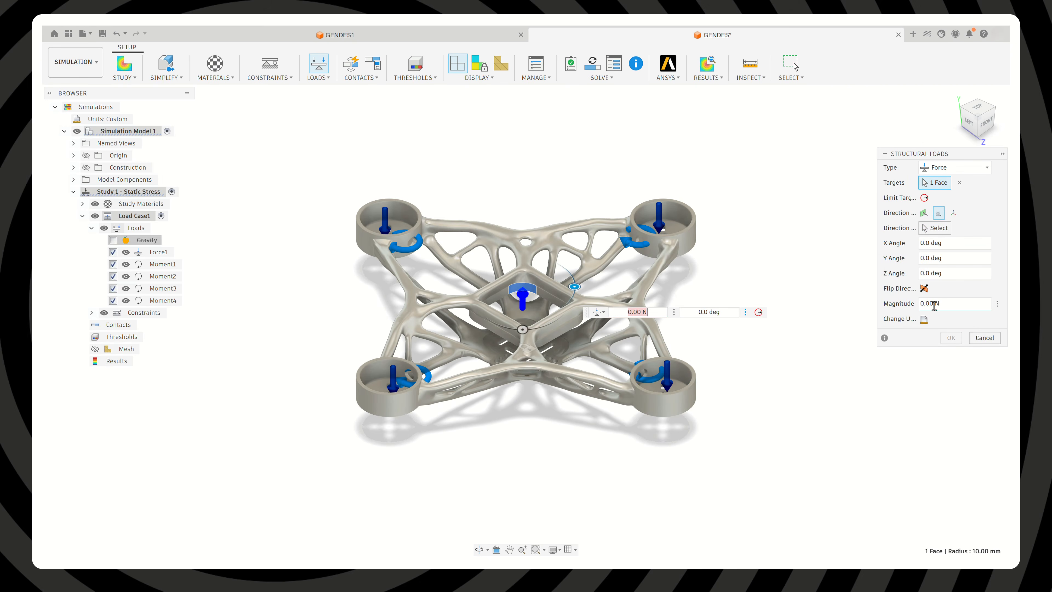
click(922, 305)
text(4)
click(951, 338)
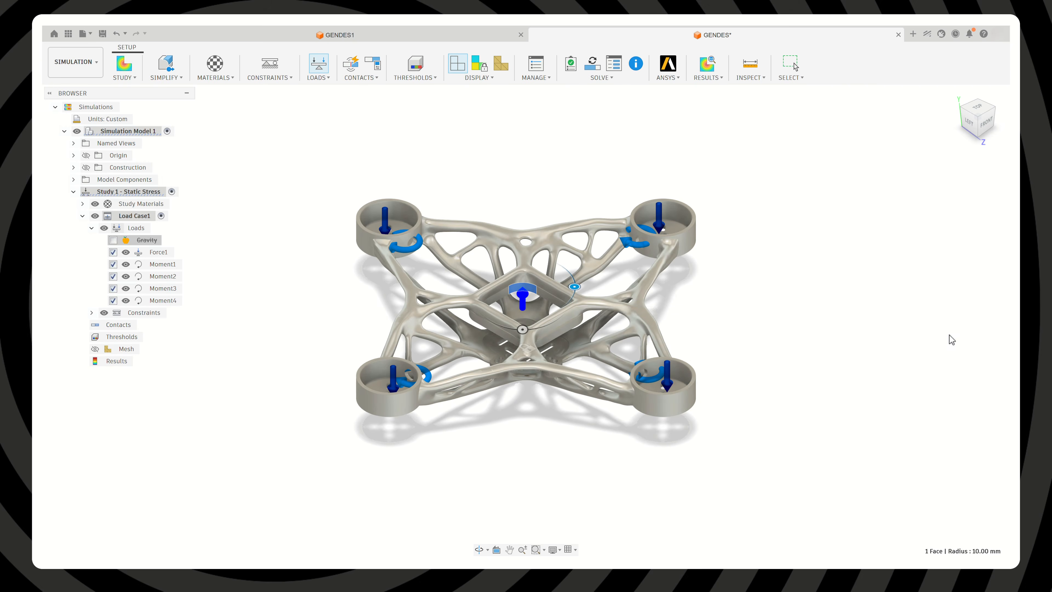
Apply a sideways force to the outer cylindrical faces of all four motor mounts
click(318, 63)
click(383, 398)
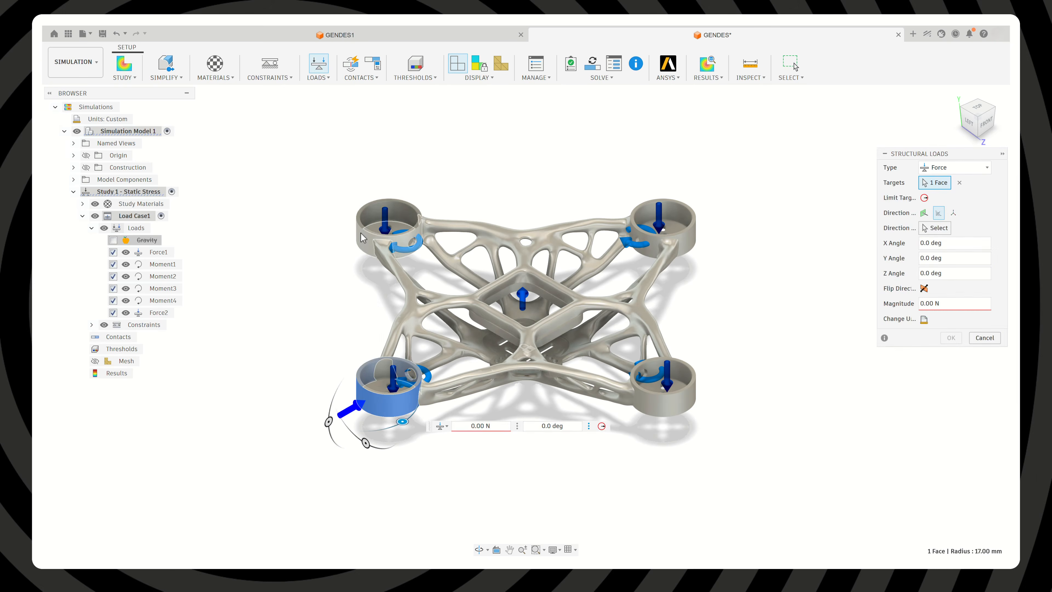
click(362, 237)
click(679, 241)
click(679, 398)
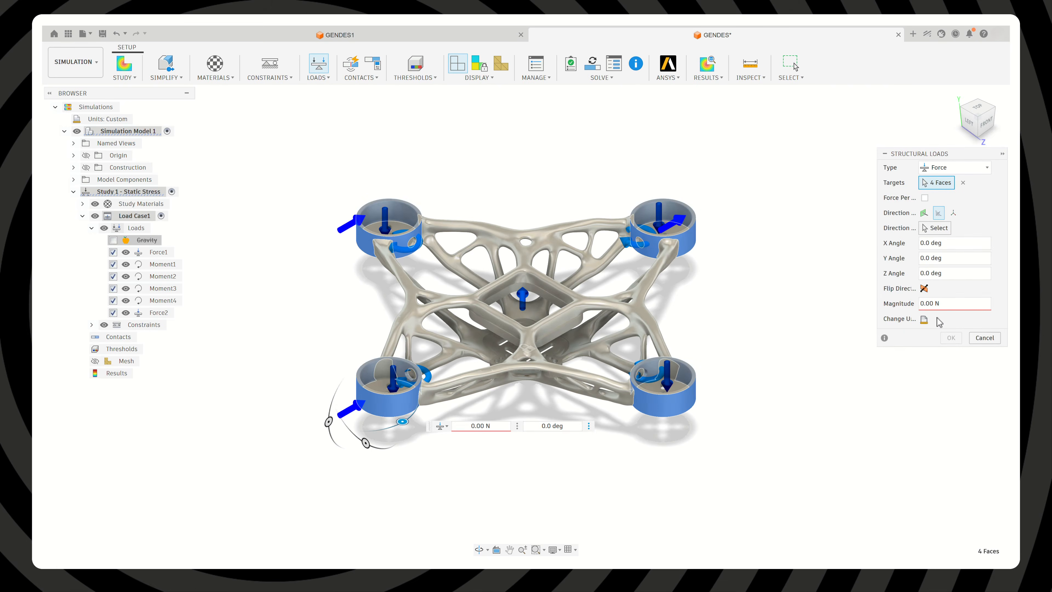
text(4)
click(951, 338)
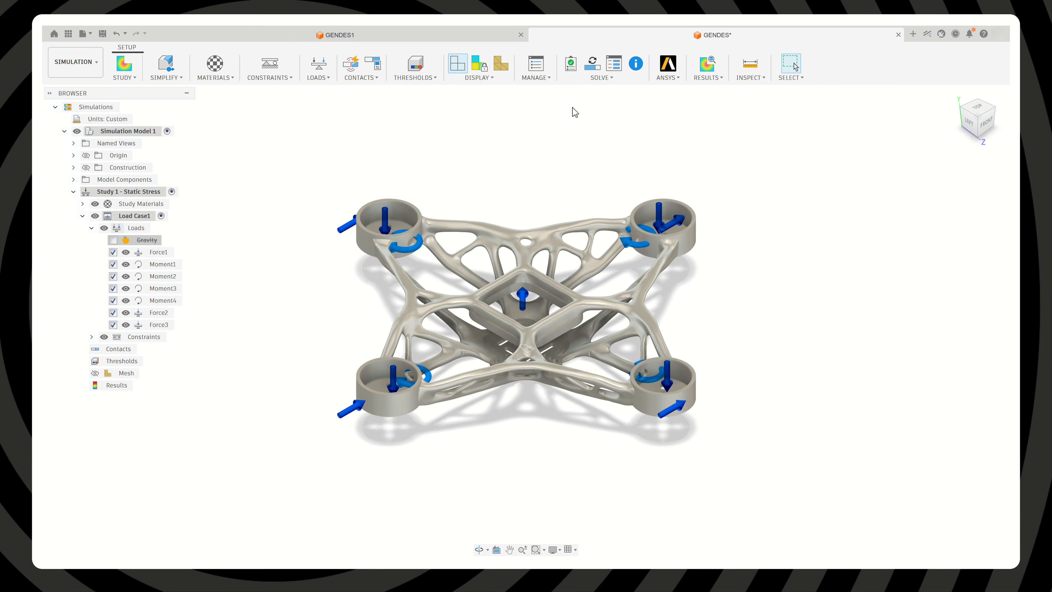
Generate and show the frame's mesh, and accept safety factor thresholds of 4.00 upper and 2.00 lower
click(501, 69)
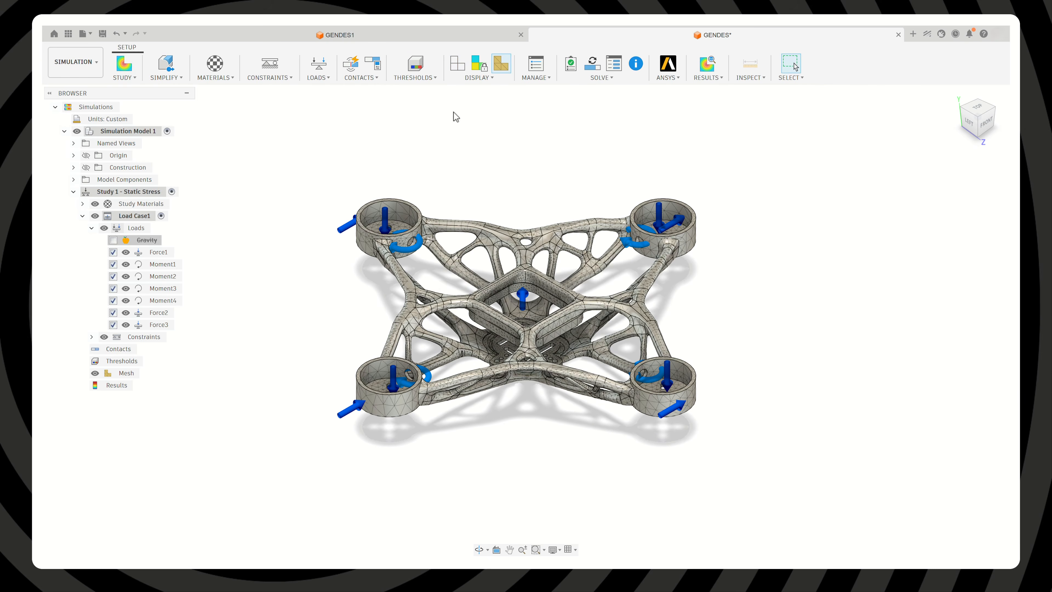
click(415, 64)
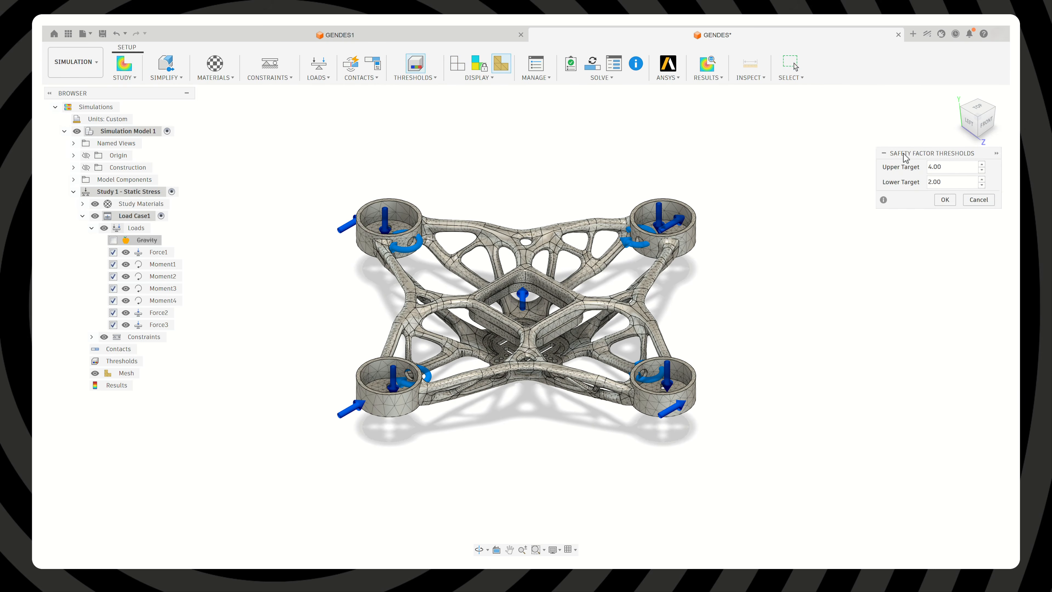
drag(915, 153, 781, 140)
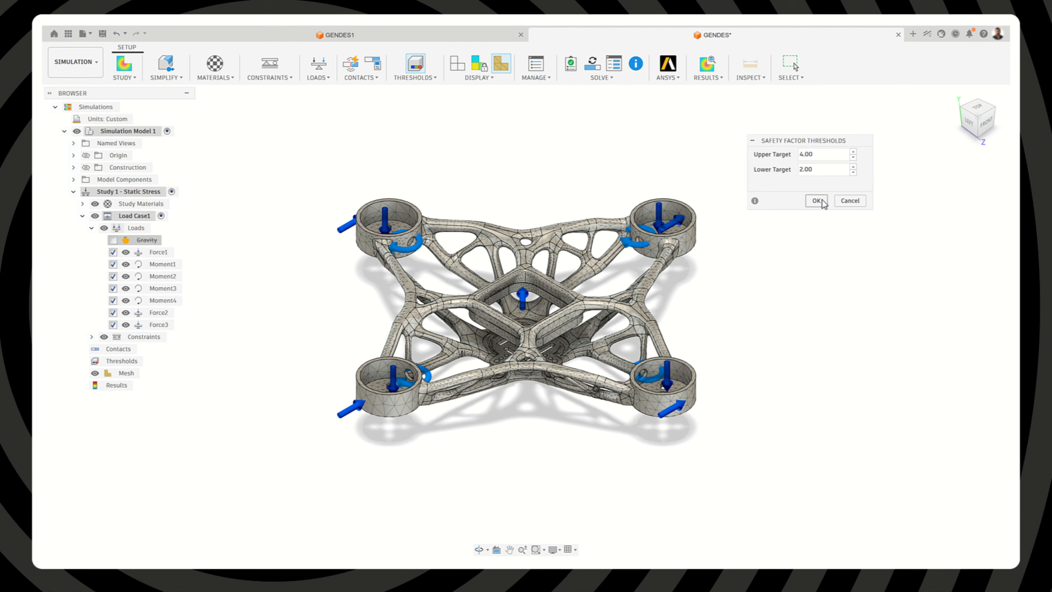
click(816, 201)
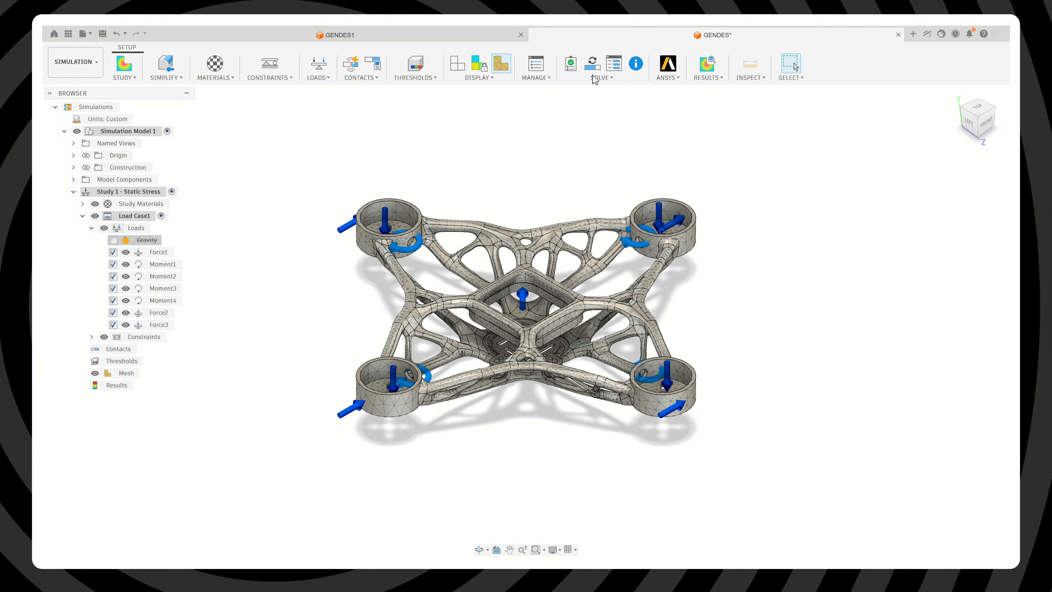
Solve the Static Stress study and examine the safety factor result from the left side
click(592, 64)
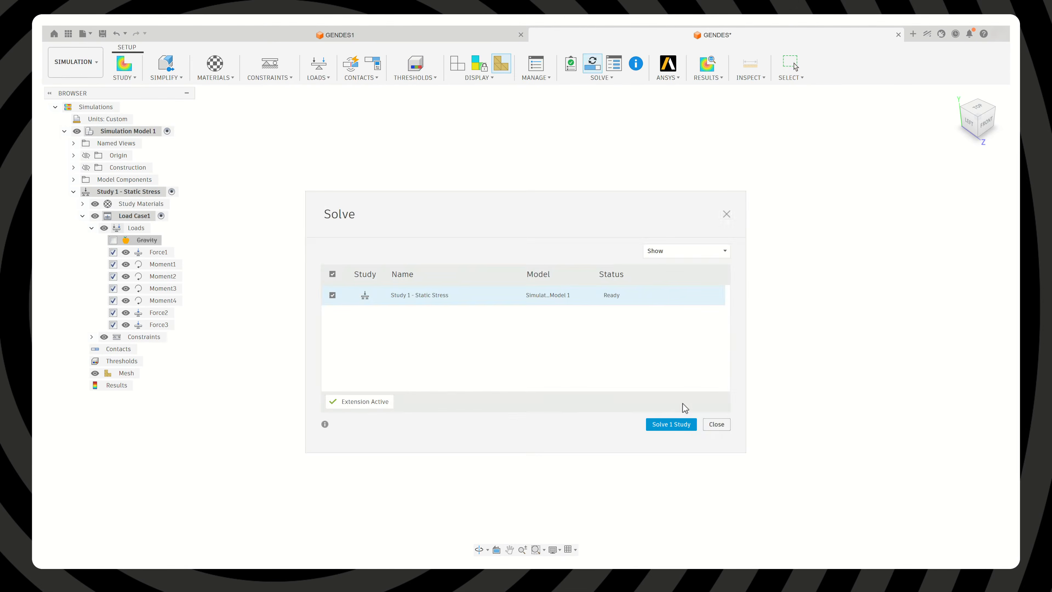
click(671, 424)
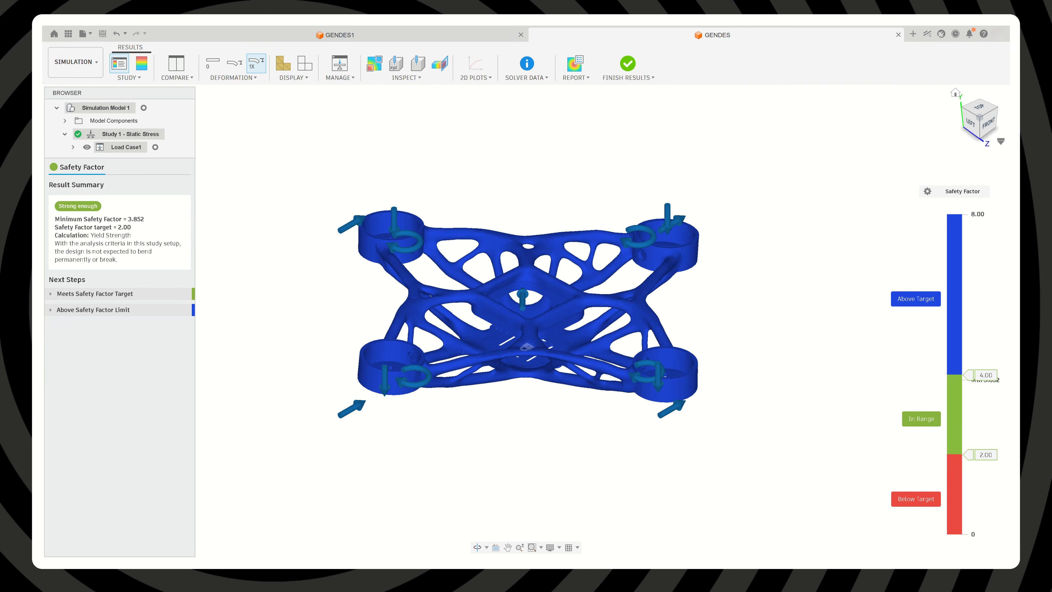
click(972, 124)
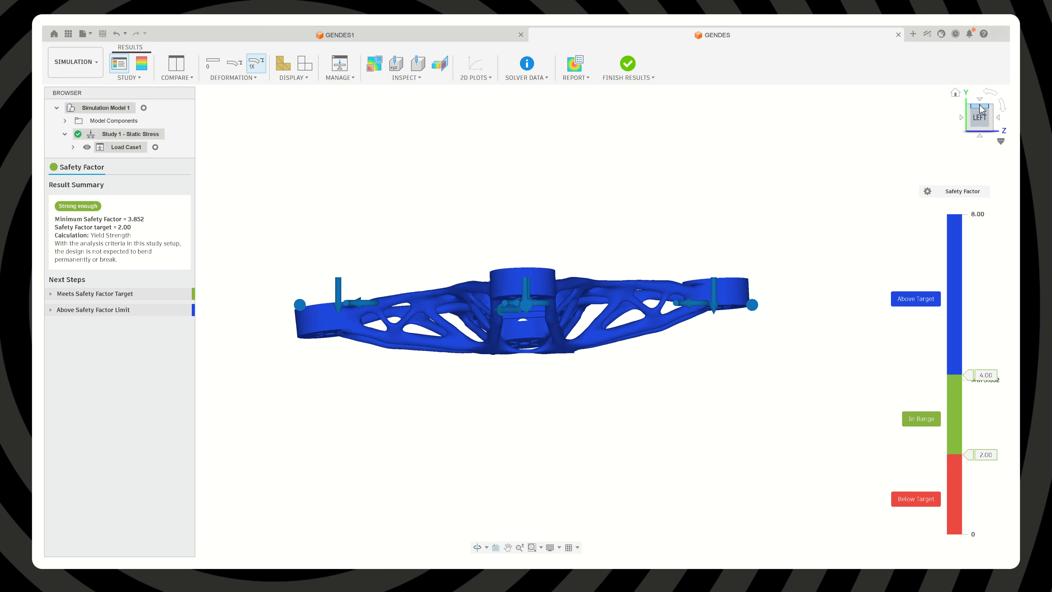
Examine the safety factor result on the drone frame from the home, top and front views
click(955, 93)
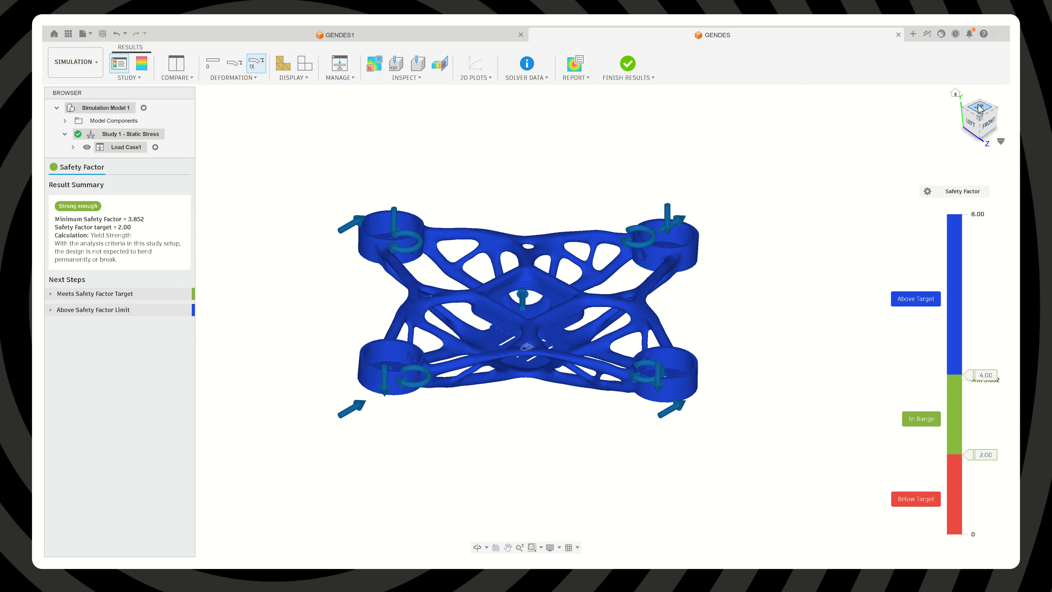
click(978, 110)
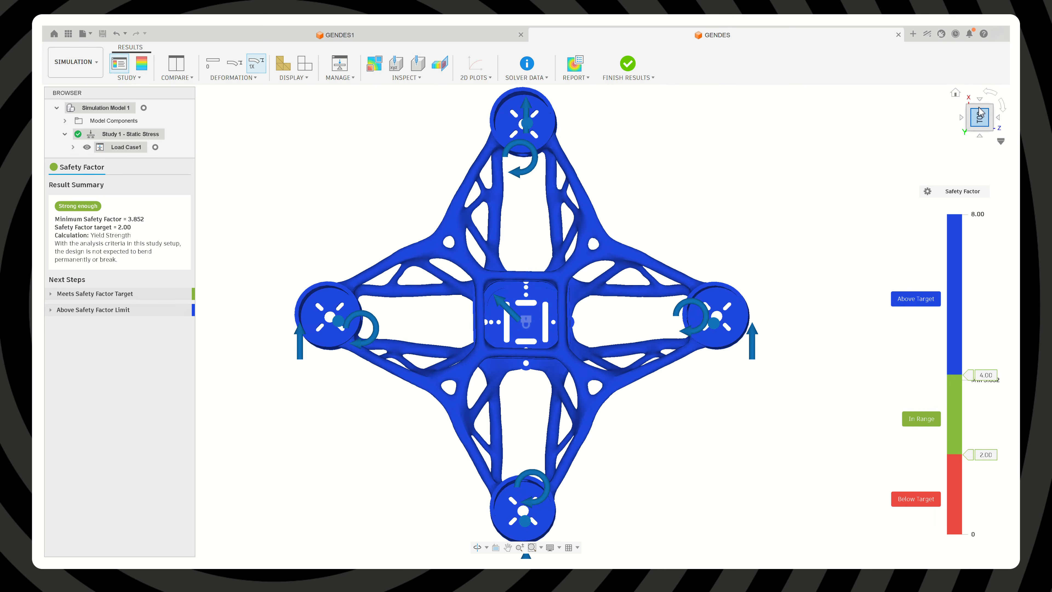
click(955, 93)
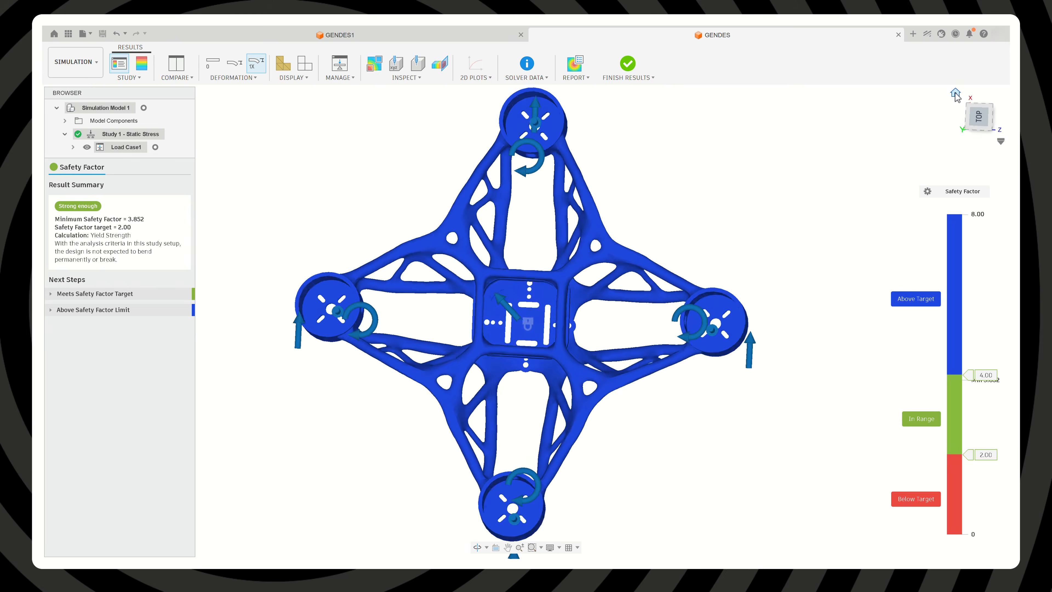
click(987, 124)
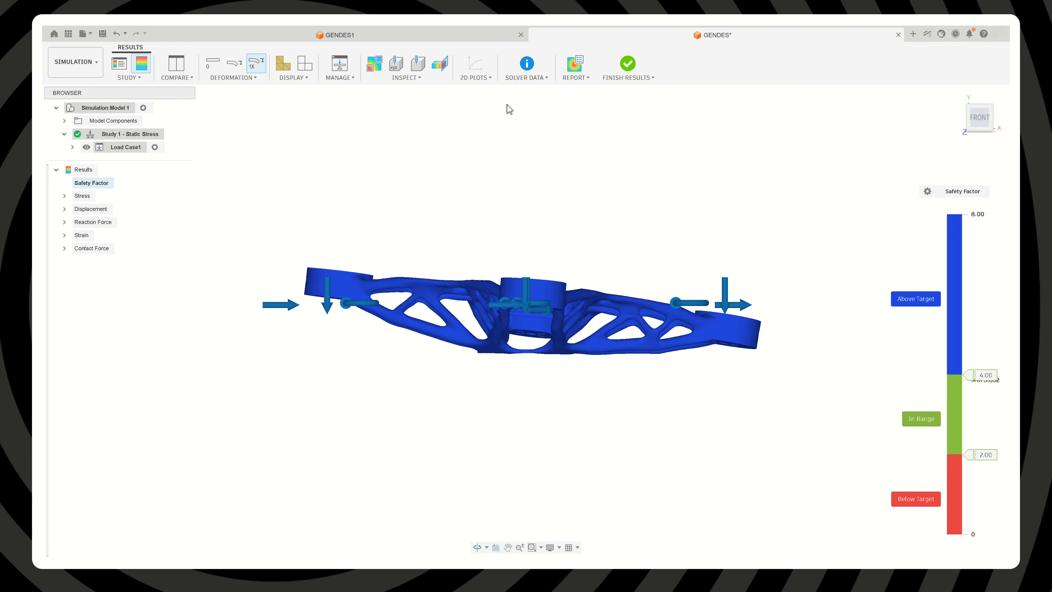
Show the deformation at actual scale and examine the Von Mises stress, including the underside of the central plate, plus the 1st and 3rd Principal stresses
click(235, 64)
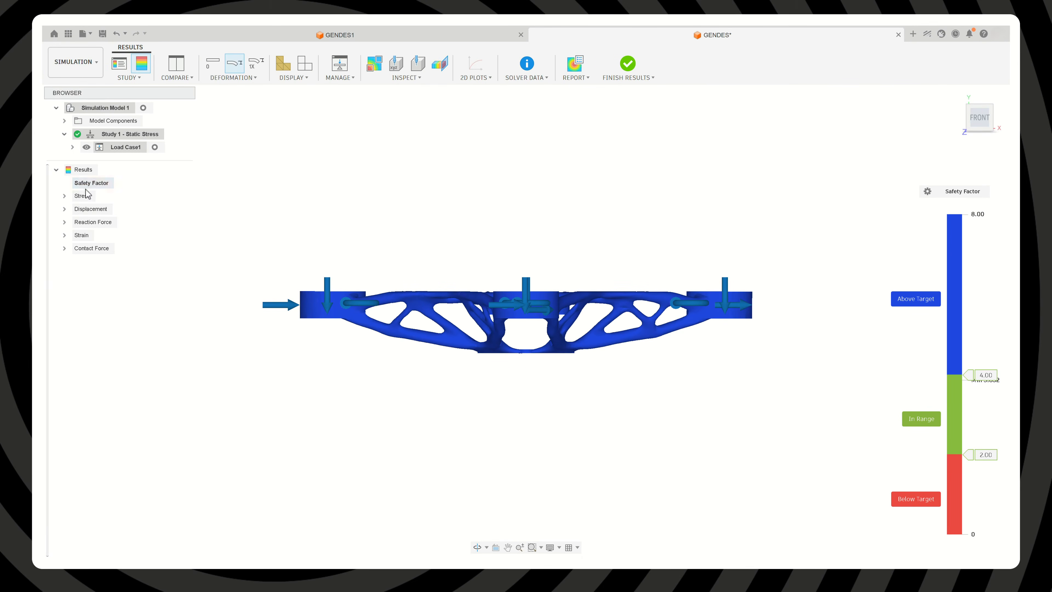
click(64, 197)
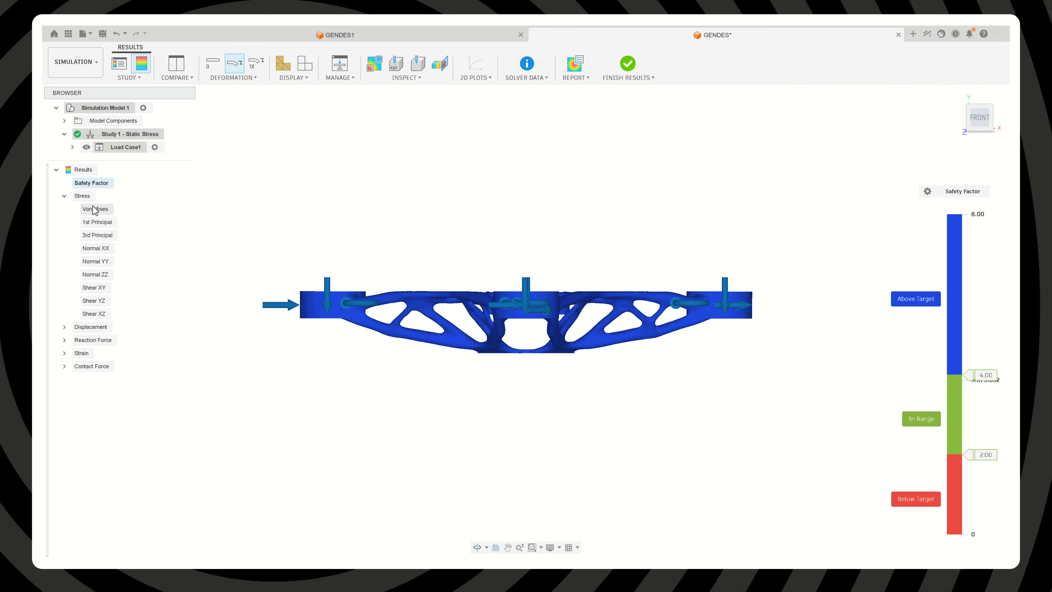
click(106, 210)
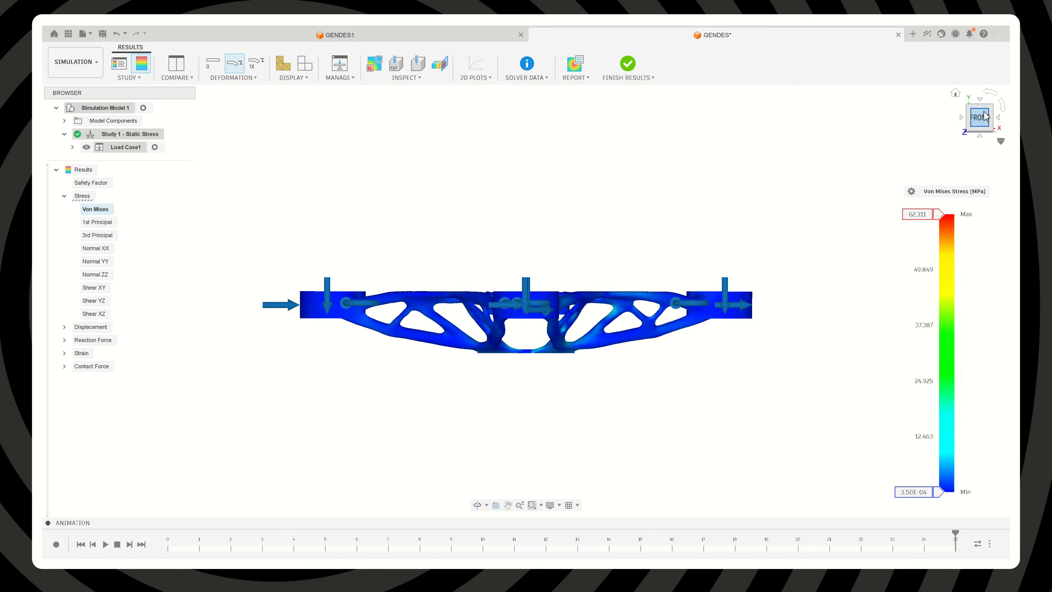
click(956, 96)
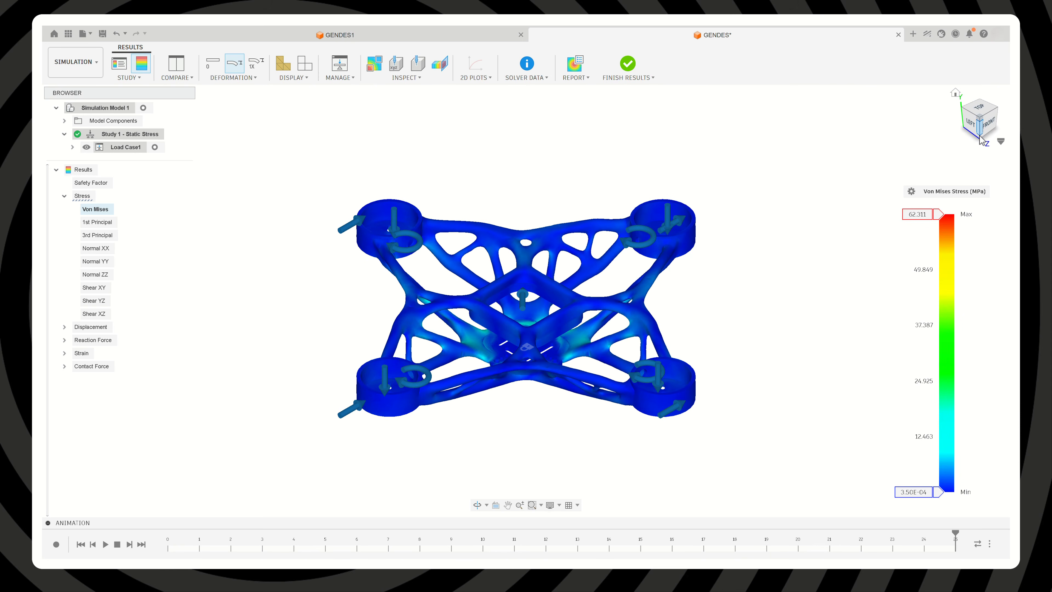
drag(980, 140, 952, 126)
scroll(518, 348, up, 8)
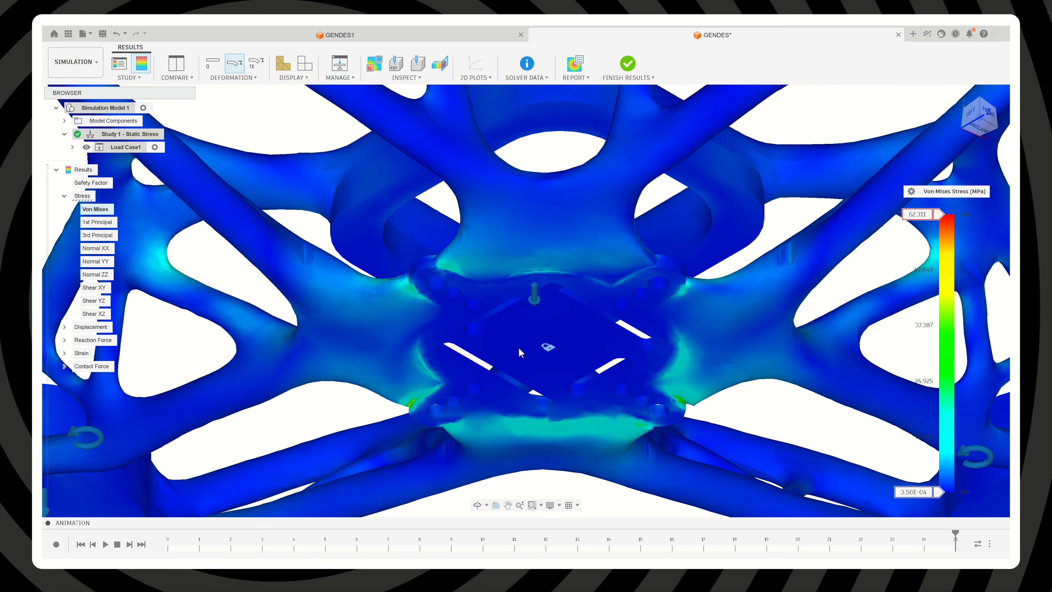
scroll(519, 348, down, 2)
scroll(520, 351, down, 5)
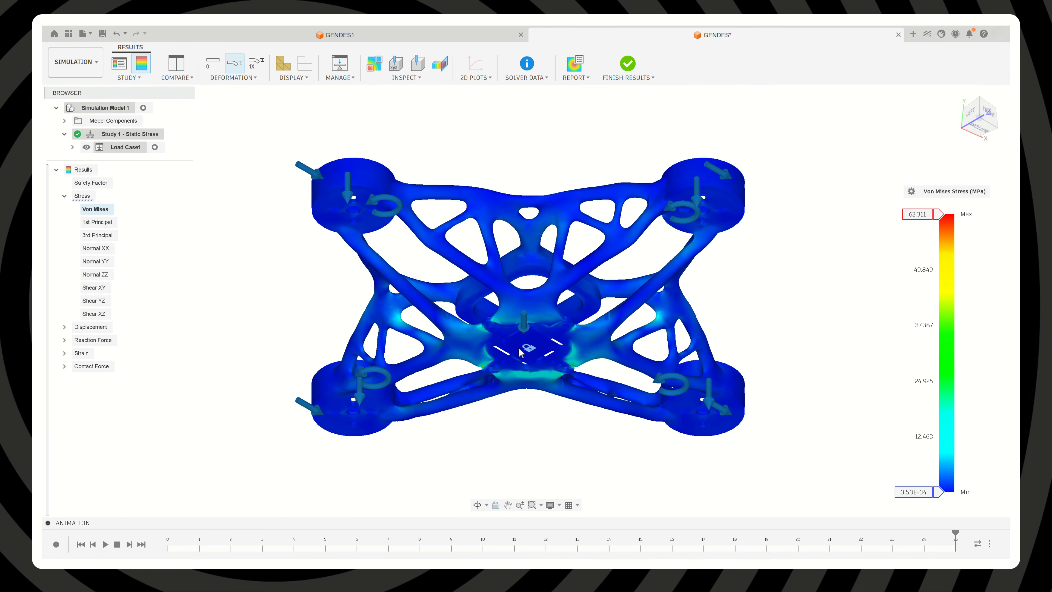
click(955, 93)
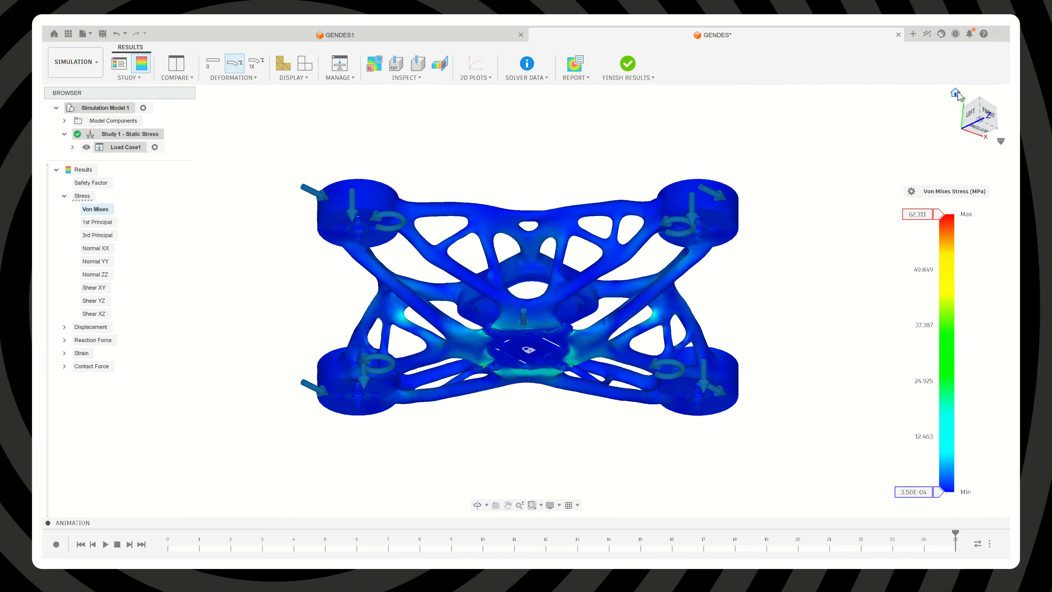
click(103, 223)
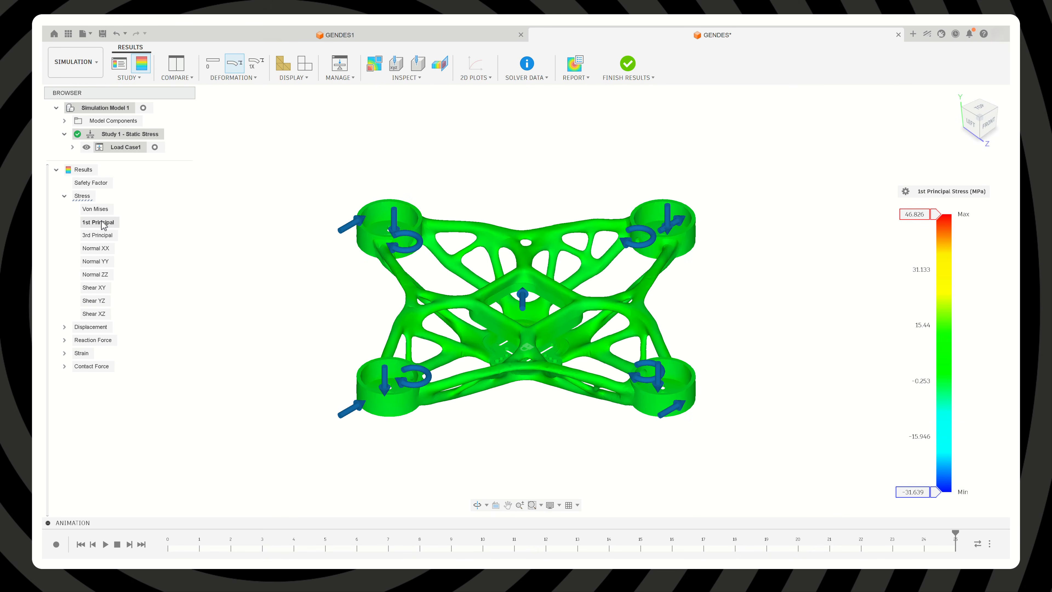
click(107, 238)
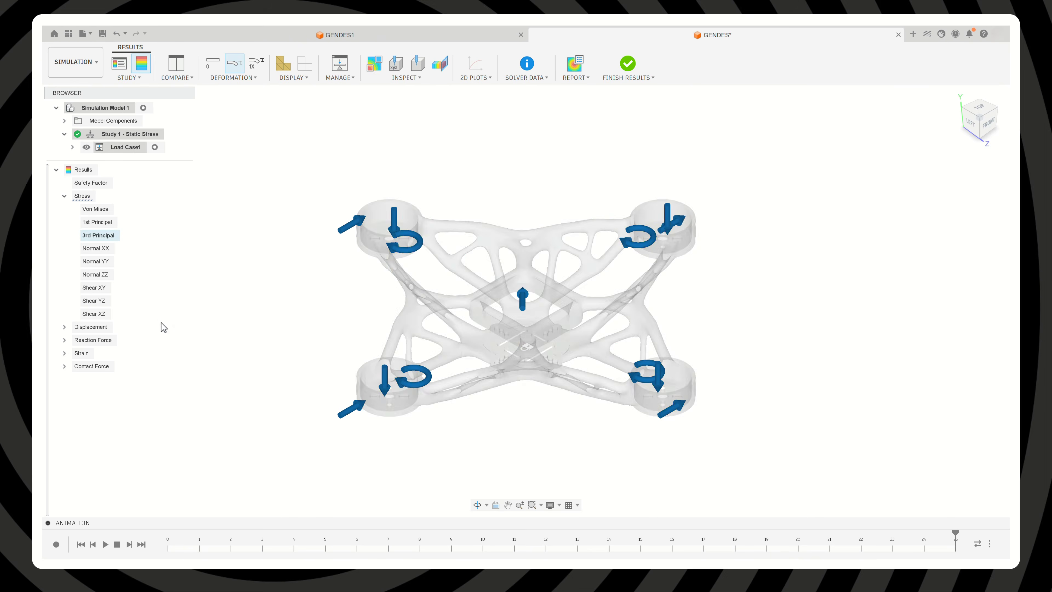
Examine the Total displacement from the front and home views, plus the X, Y and Z displacement results
click(64, 327)
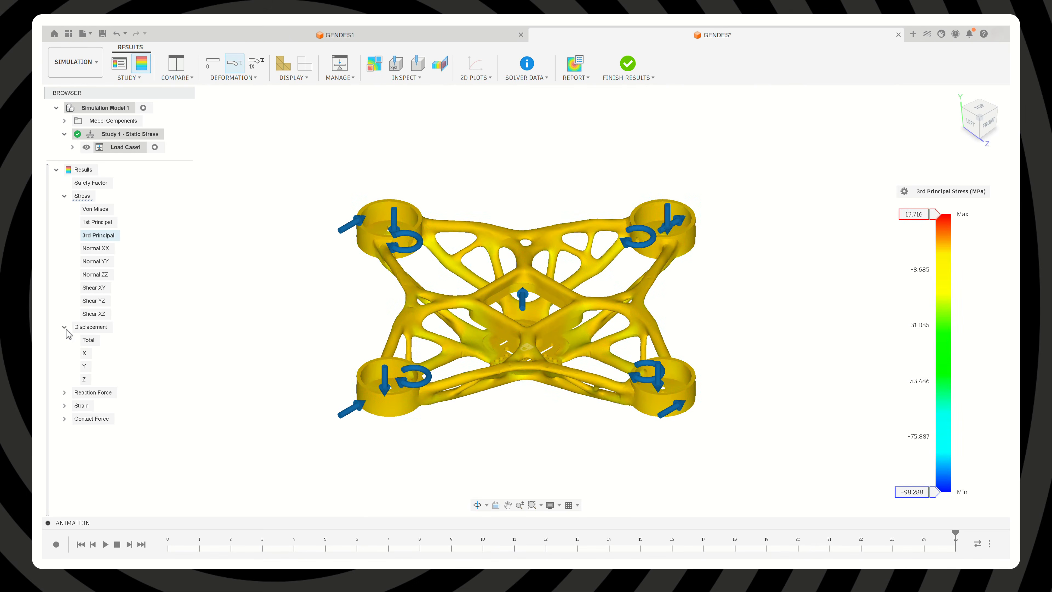
click(89, 339)
click(64, 196)
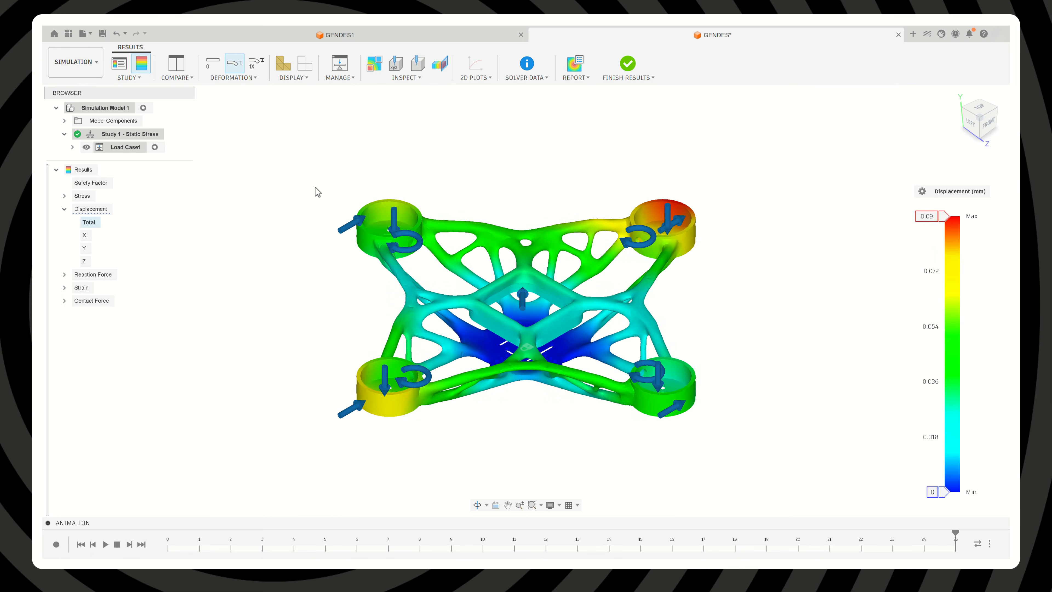
click(987, 124)
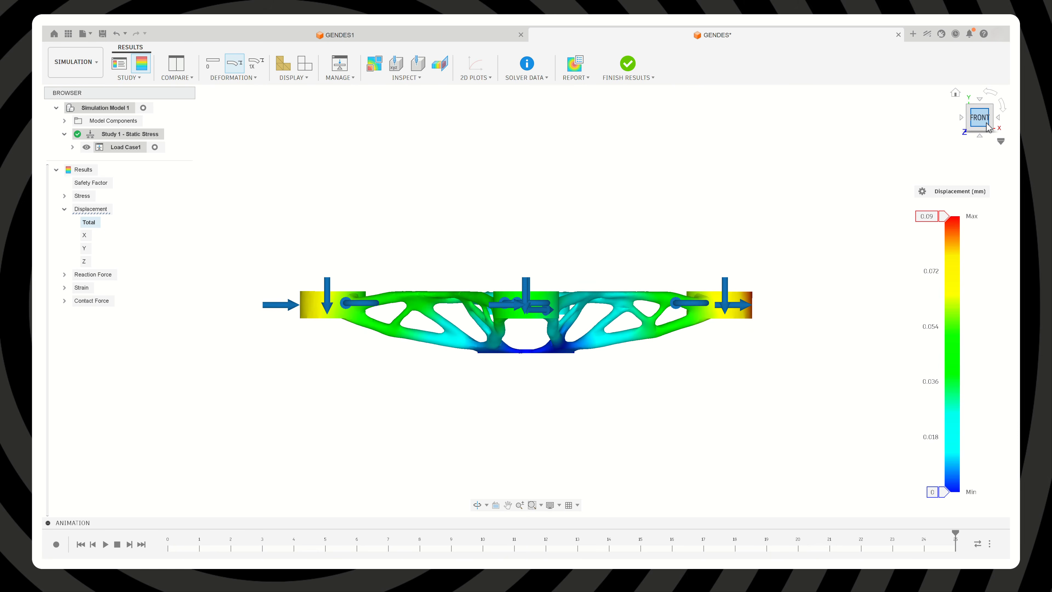
click(955, 93)
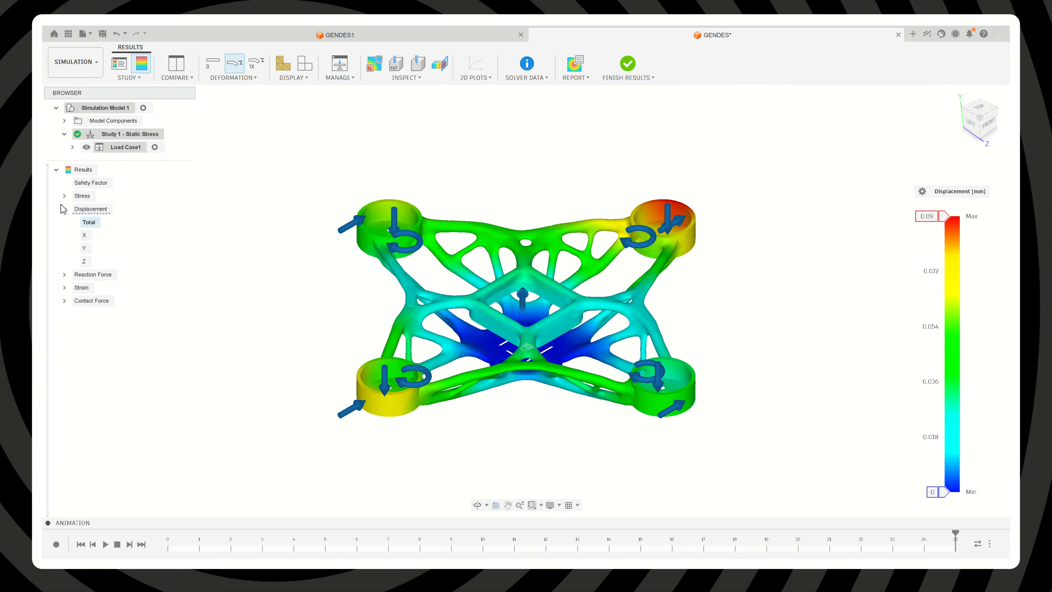
click(85, 235)
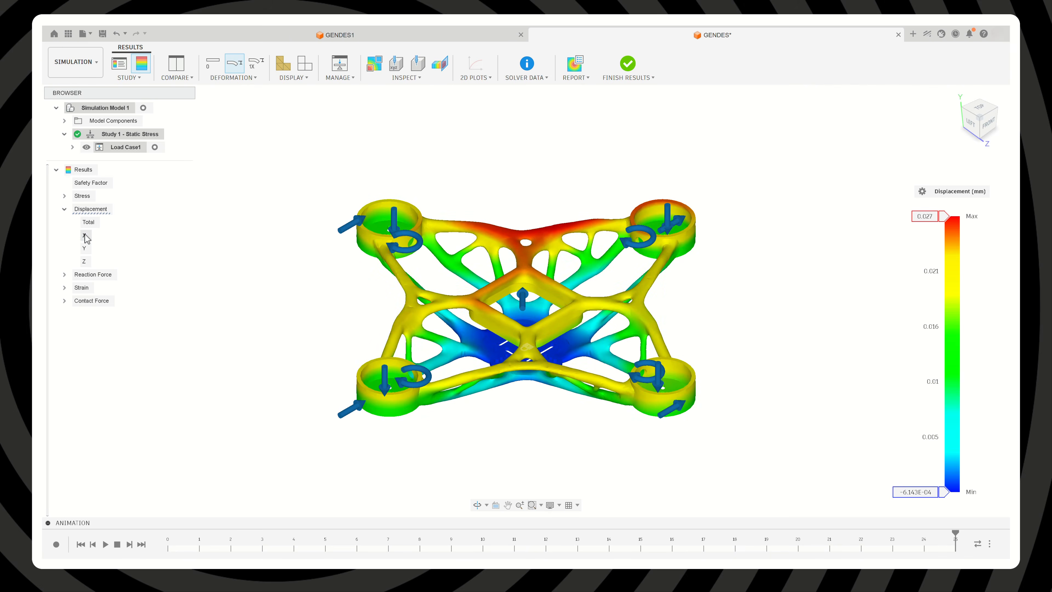
click(85, 248)
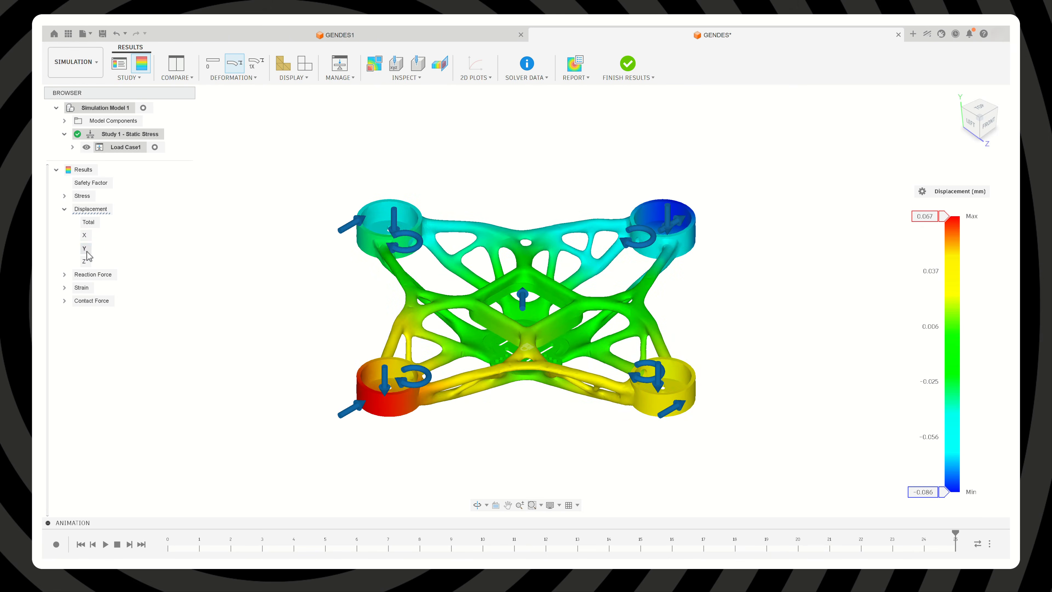
click(85, 261)
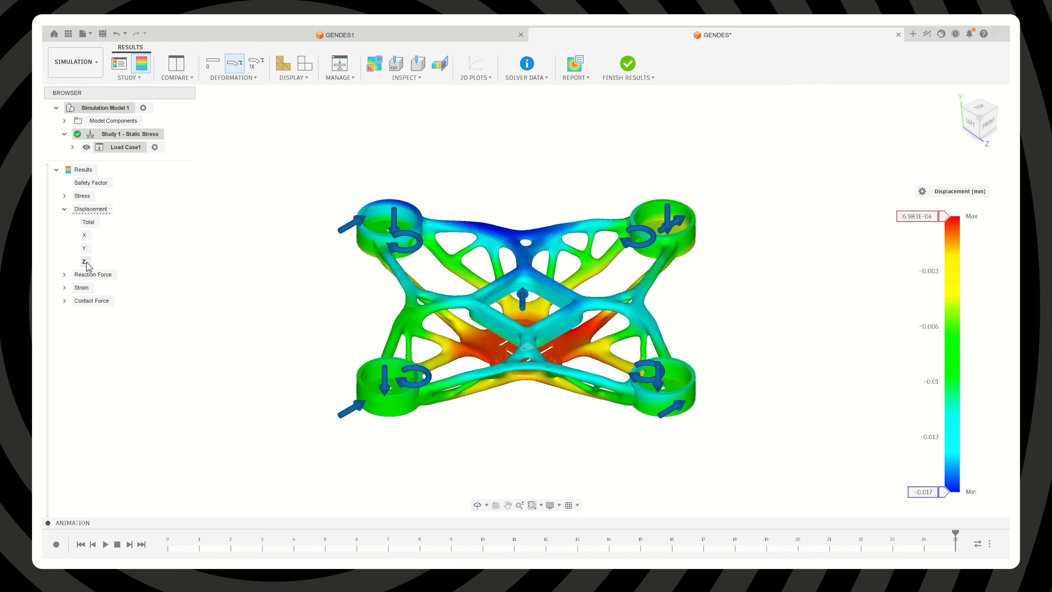
Review the total Reaction Force and Equivalent Strain results on the frame, and finish the results review
click(83, 274)
click(64, 287)
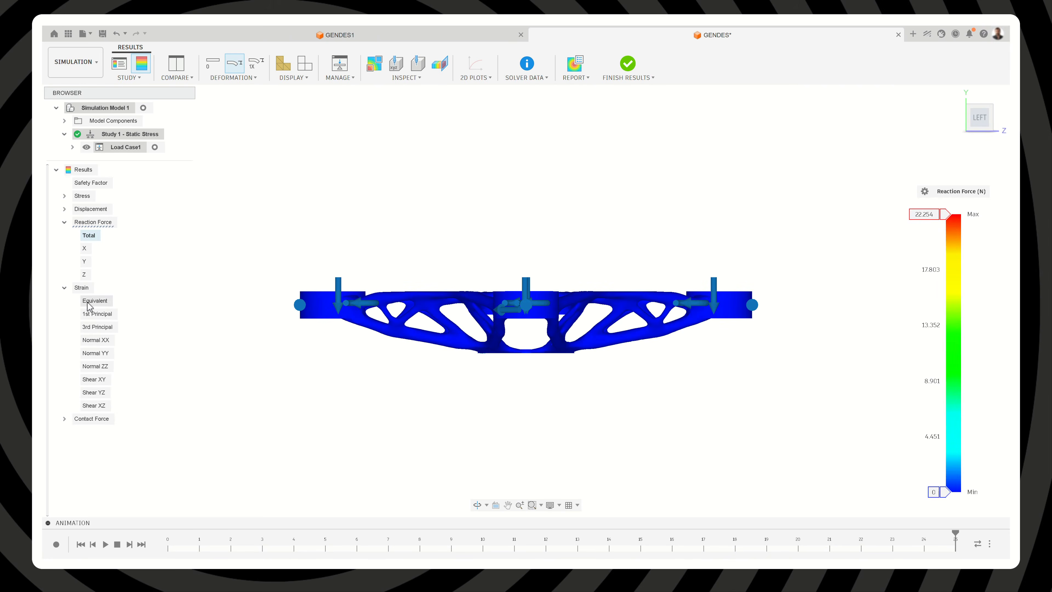
click(89, 301)
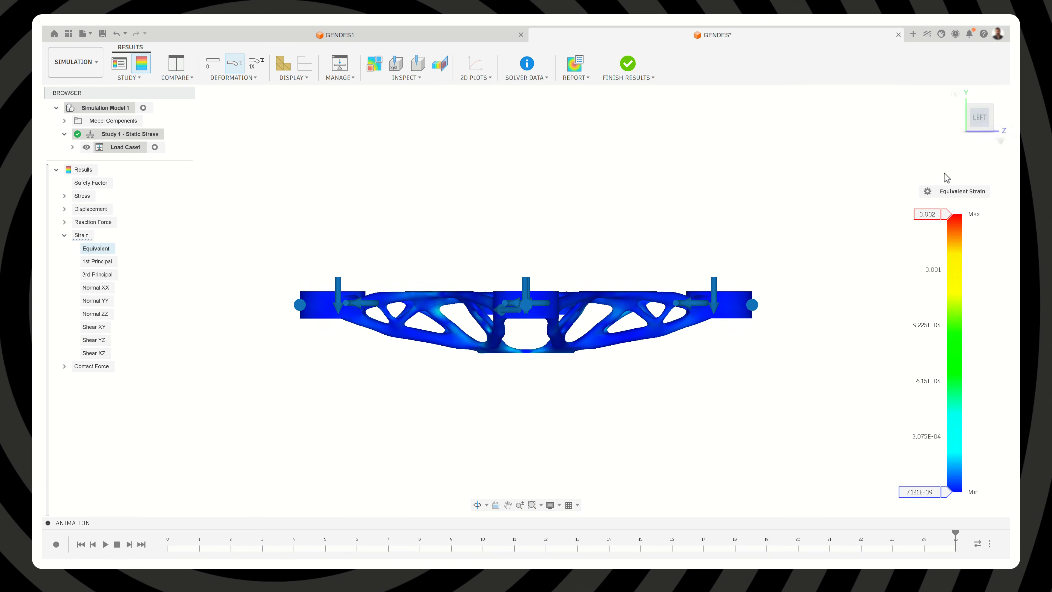
click(992, 114)
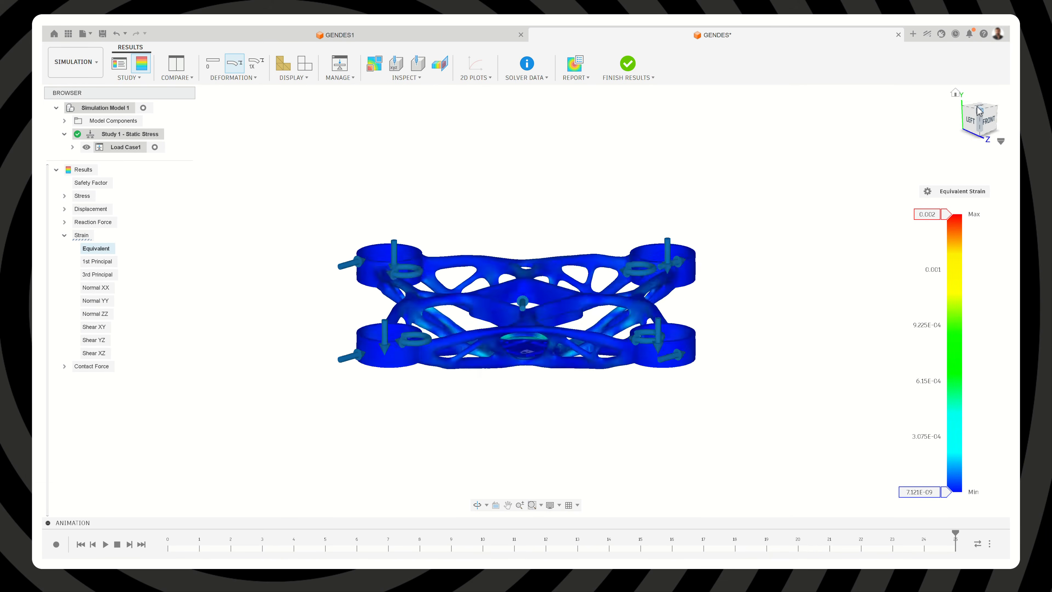
scroll(418, 323, up, 5)
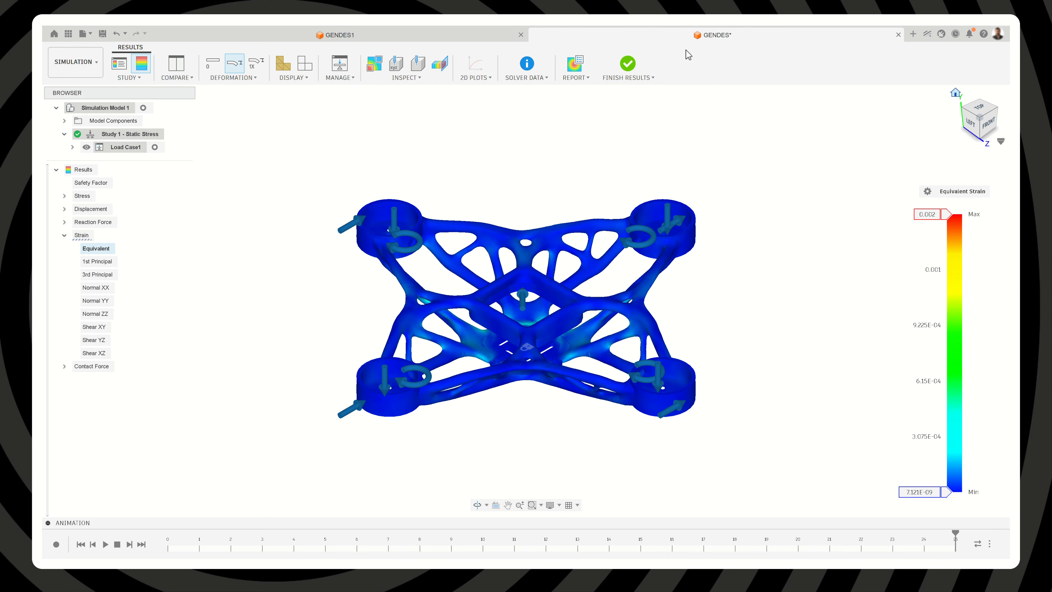
click(627, 63)
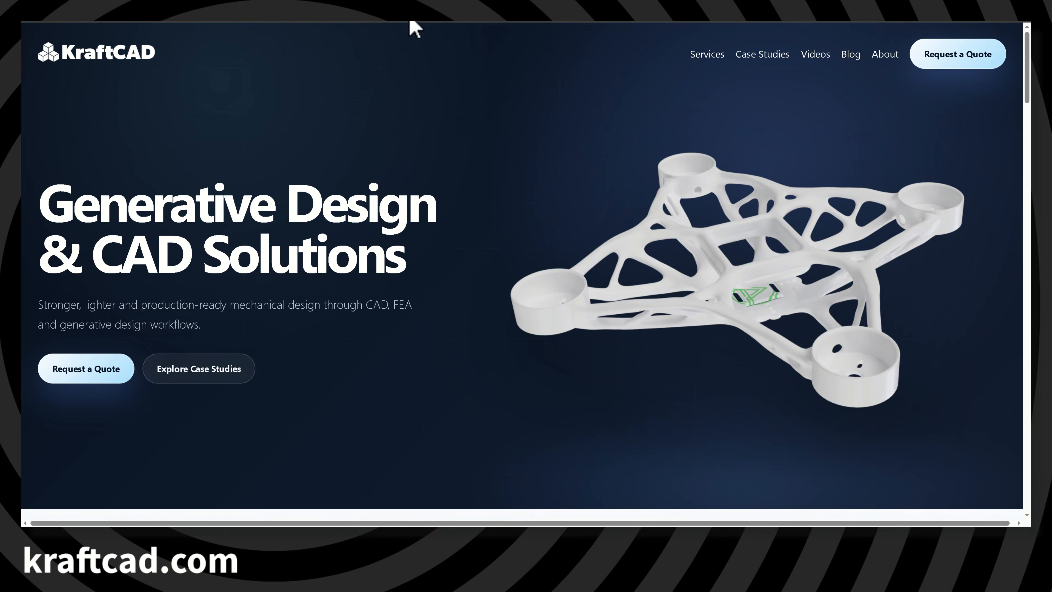
On the KraftCAD website, open the quote request page and go to its Project Form
click(980, 66)
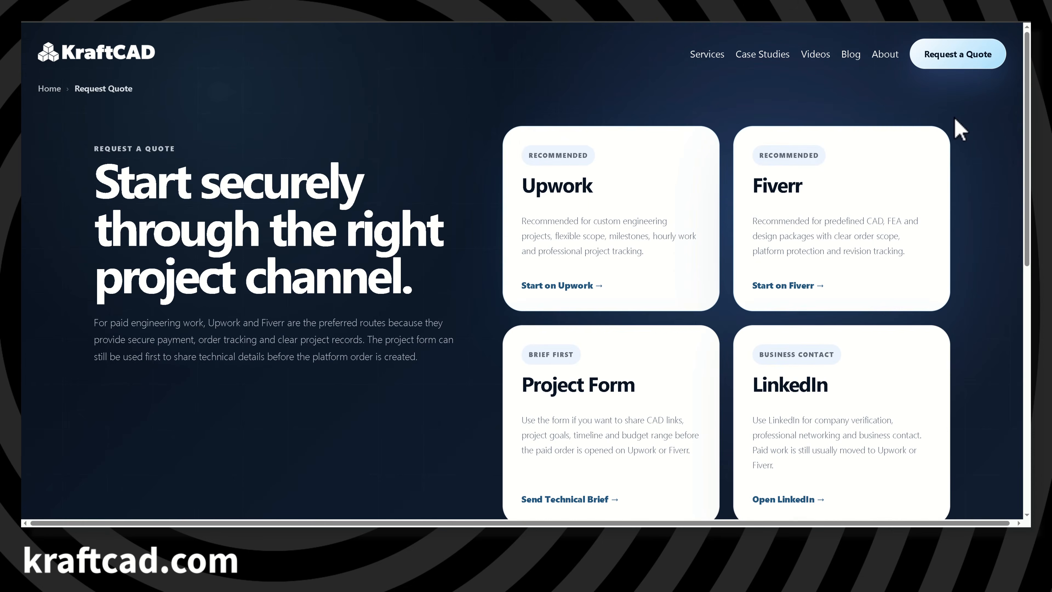
scroll(959, 130, down, 1)
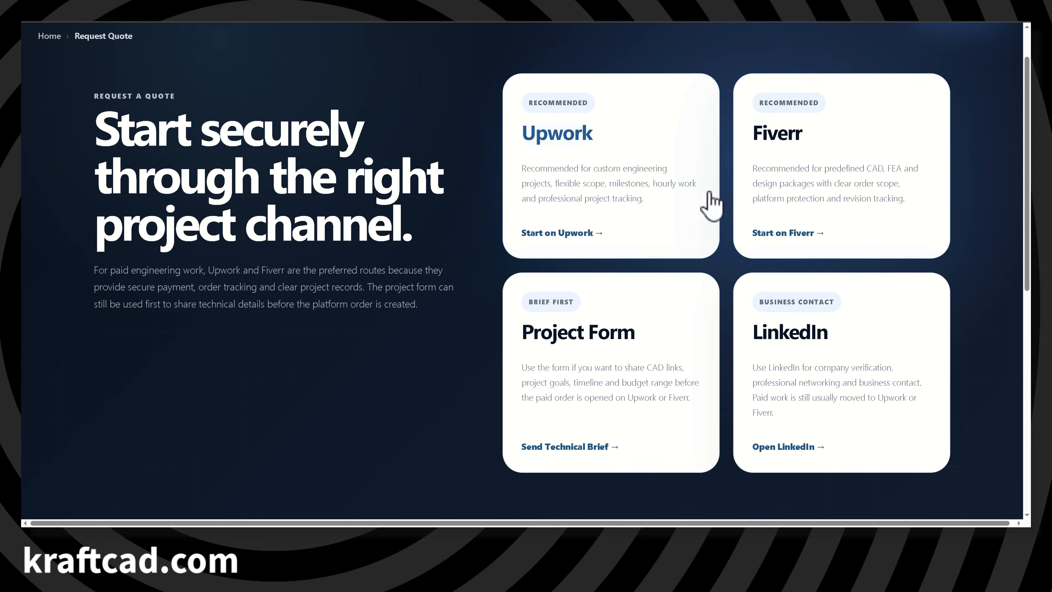
click(624, 375)
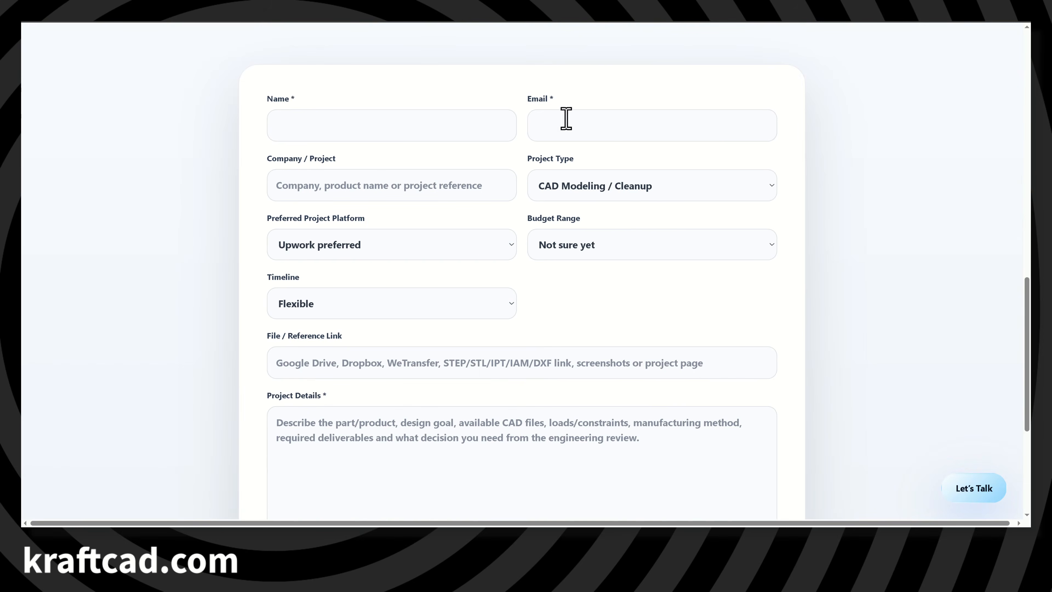
Review the technical brief form down to its submission area, including the Project Type, Preferred Project Platform and Timeline choices
click(658, 180)
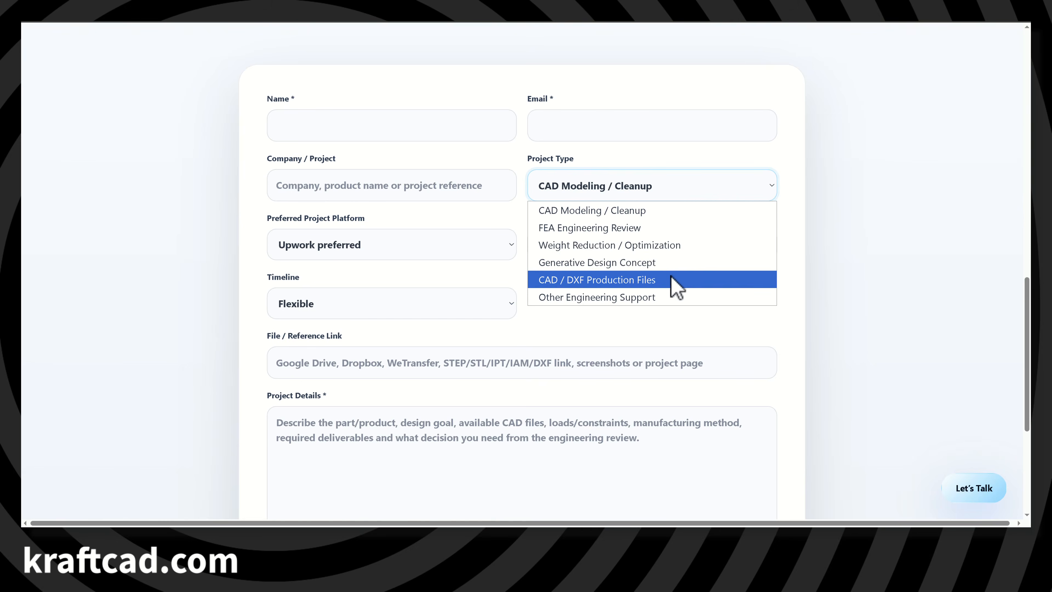
click(655, 318)
click(481, 249)
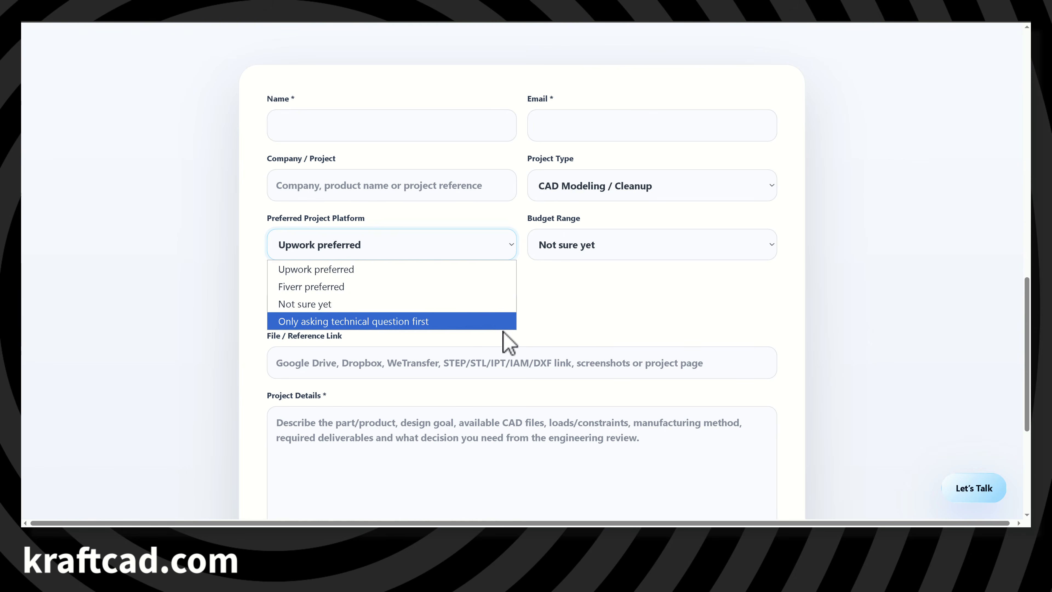
click(548, 328)
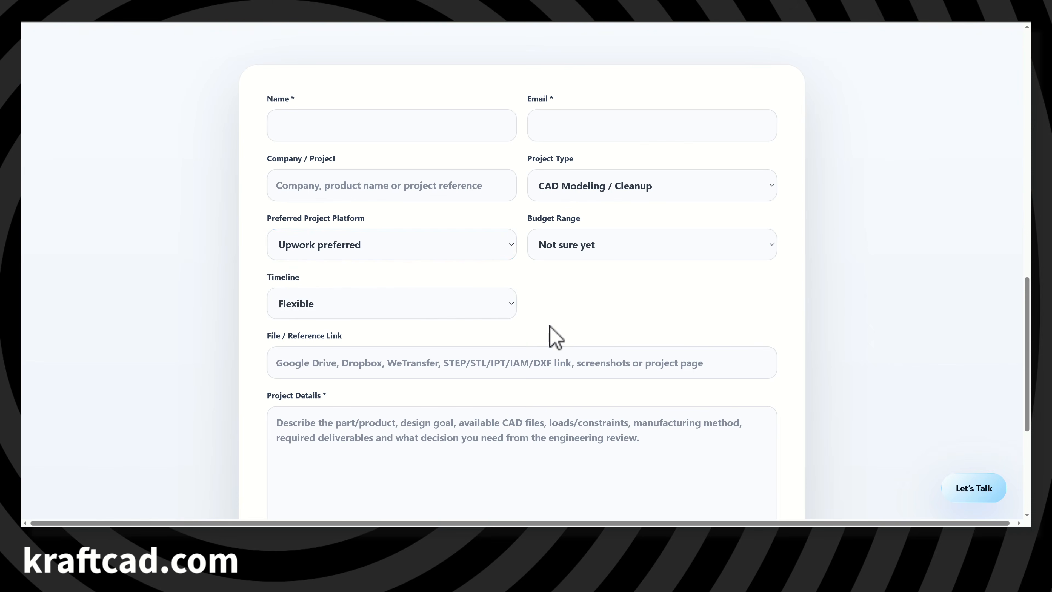
click(487, 314)
click(600, 327)
scroll(646, 298, down, 1)
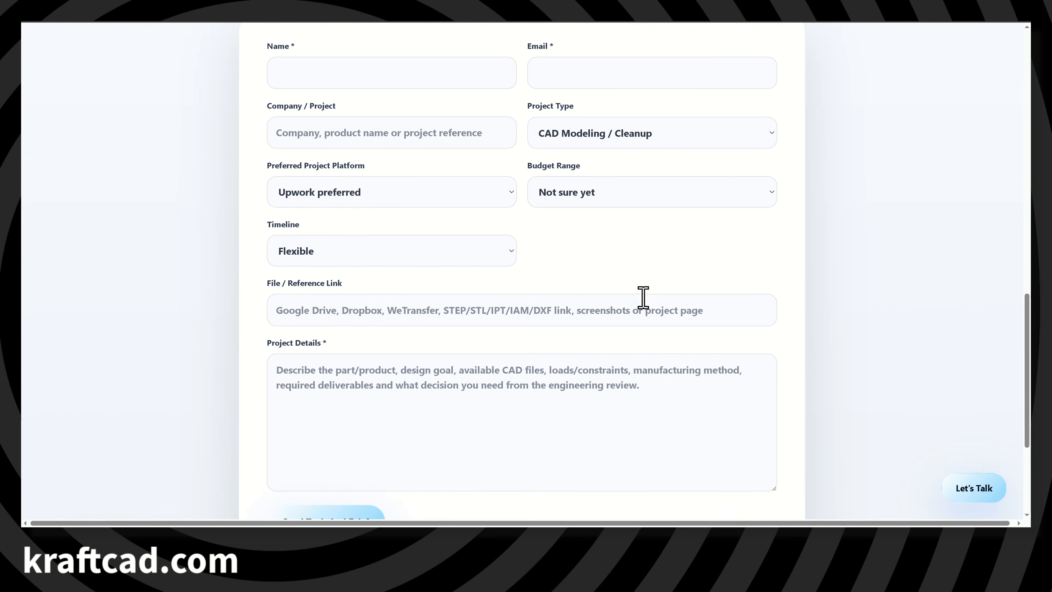
scroll(573, 315, down, 2)
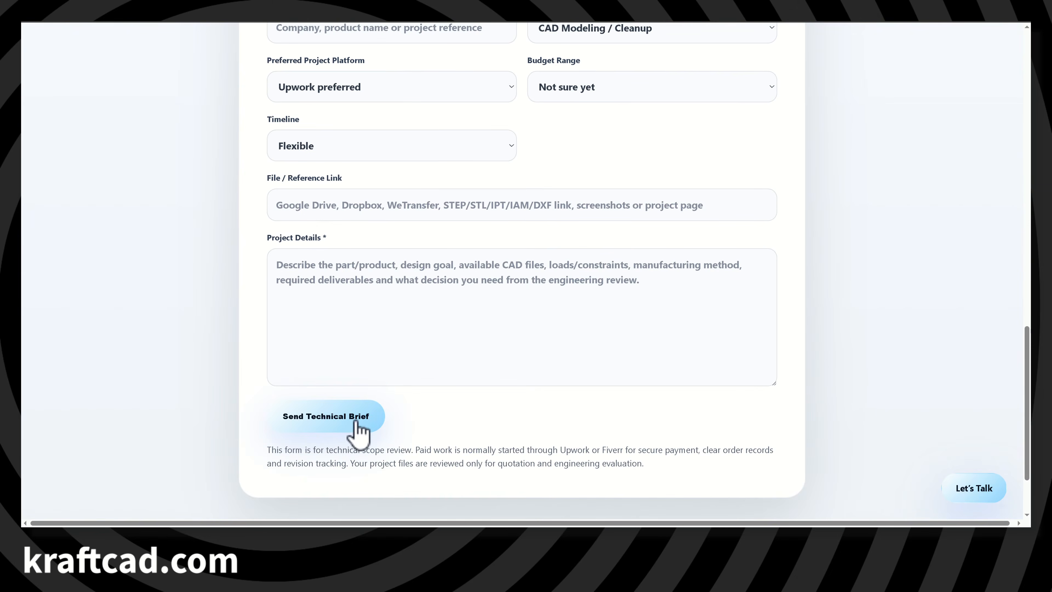
scroll(346, 431, down, 1)
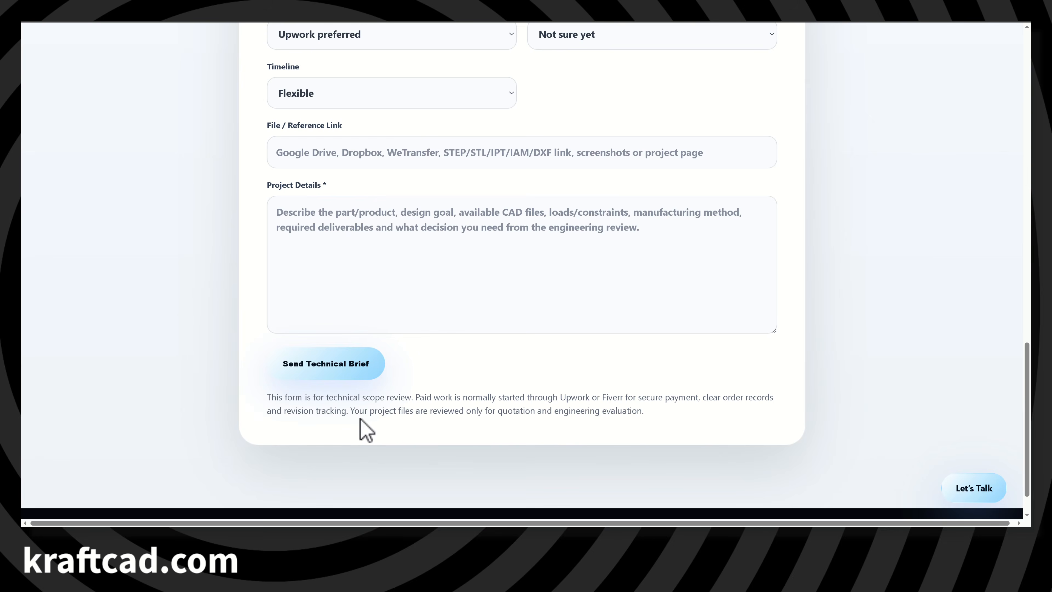